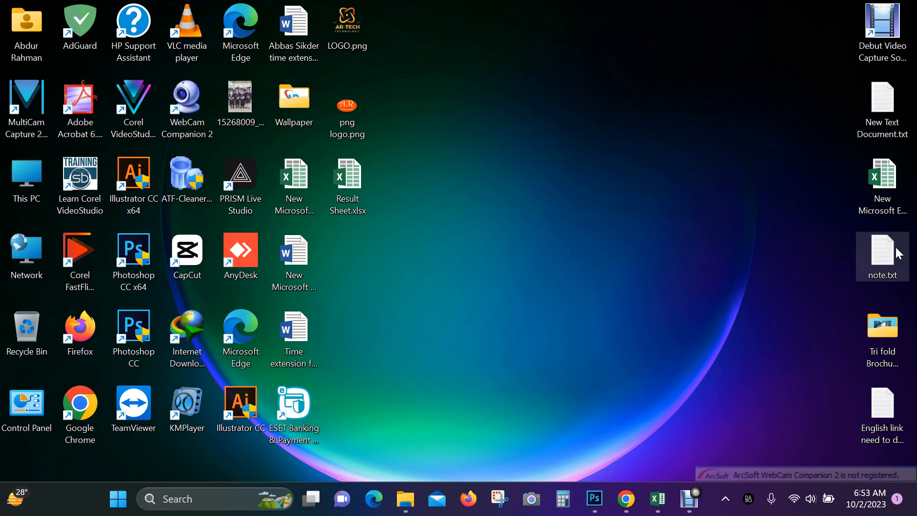
Switch to the Result Sheet.xlsx workbook in Excel and look over the sort and filter options for the Personal Information table on Sheet2
left_click(669, 506)
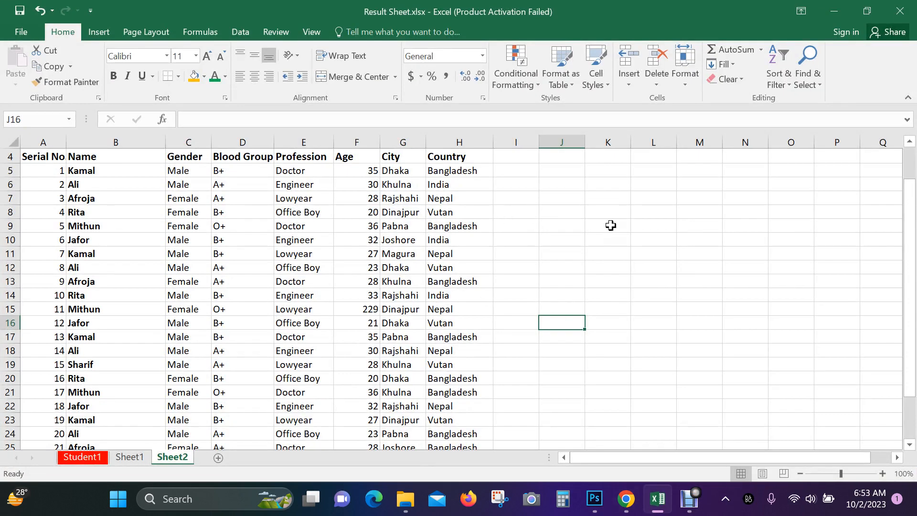
scroll(700, 245, "up", 1)
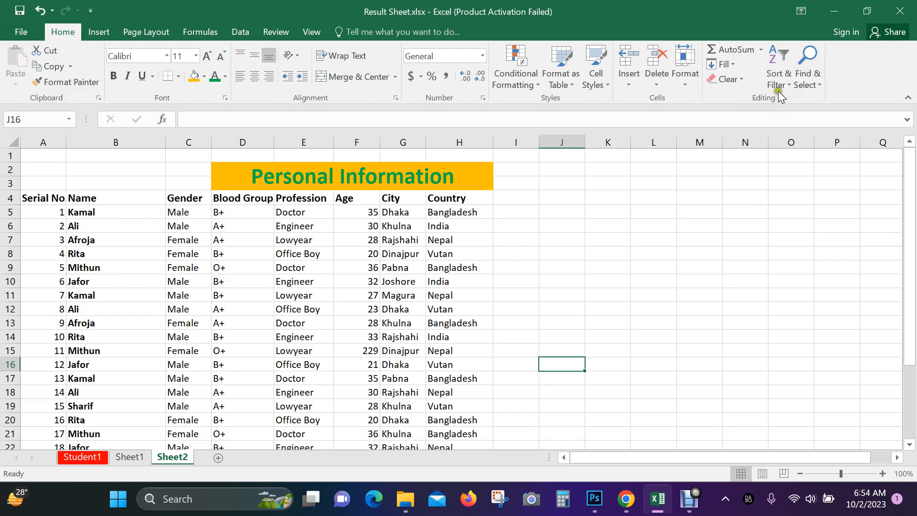
left_click(786, 81)
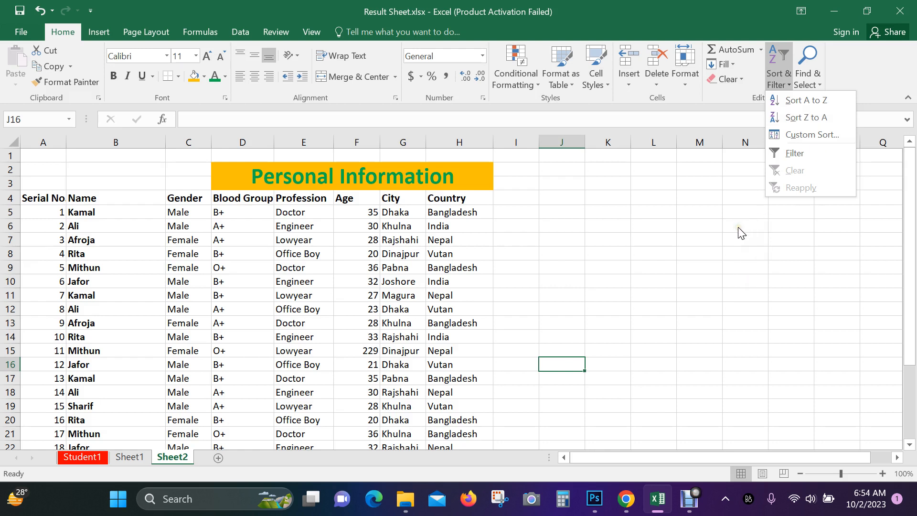
left_click(703, 225)
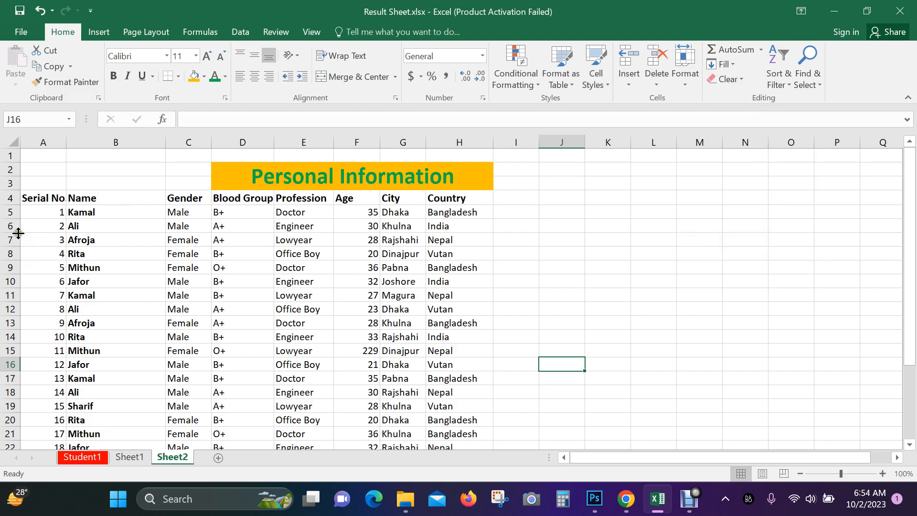
Sort the table A4:H28 by serial number from largest to smallest, and return it to smallest to largest
left_click_drag(32, 199, 432, 410)
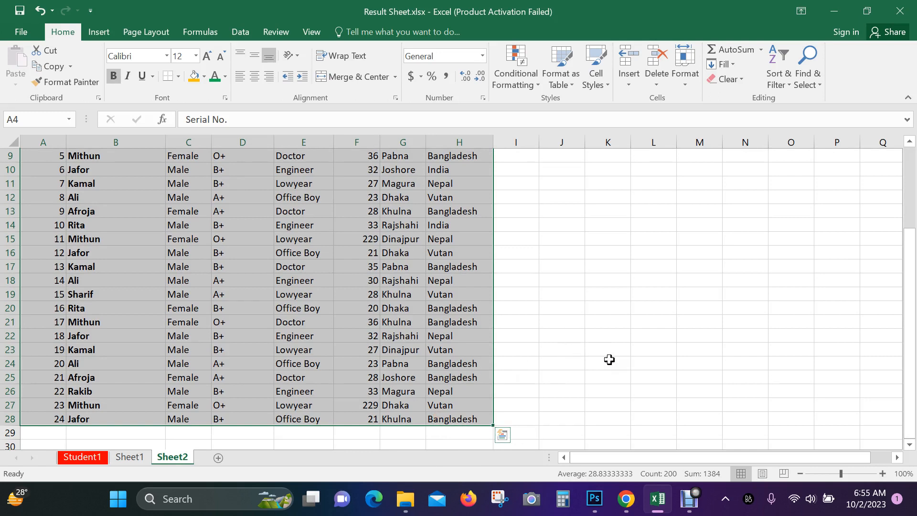
scroll(239, 296, "up", 3)
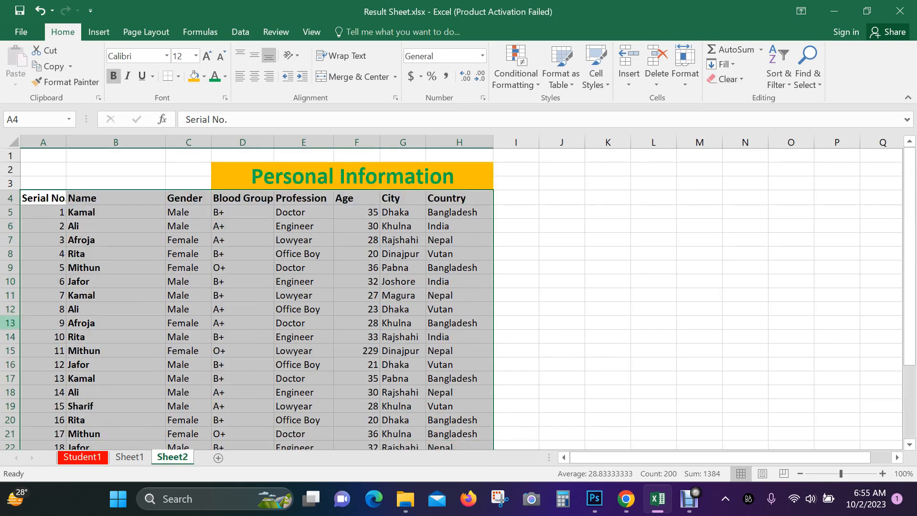
left_click(787, 84)
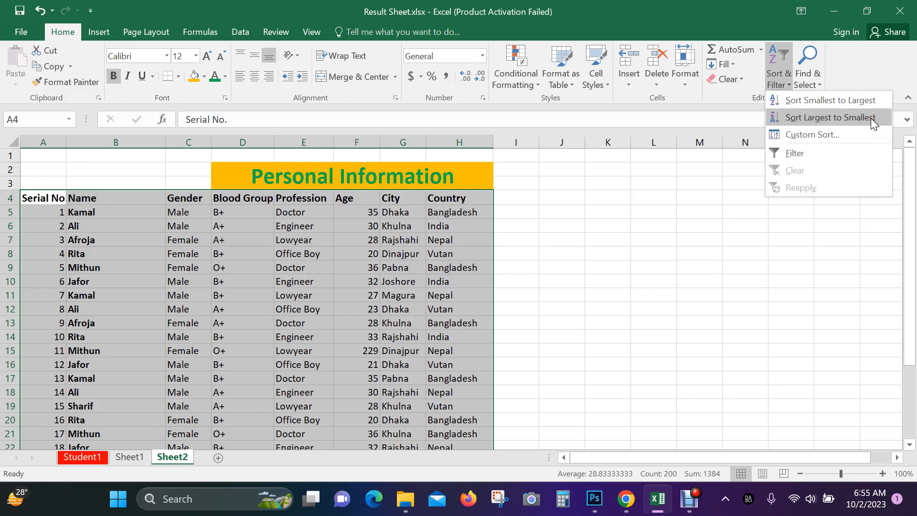
left_click(847, 112)
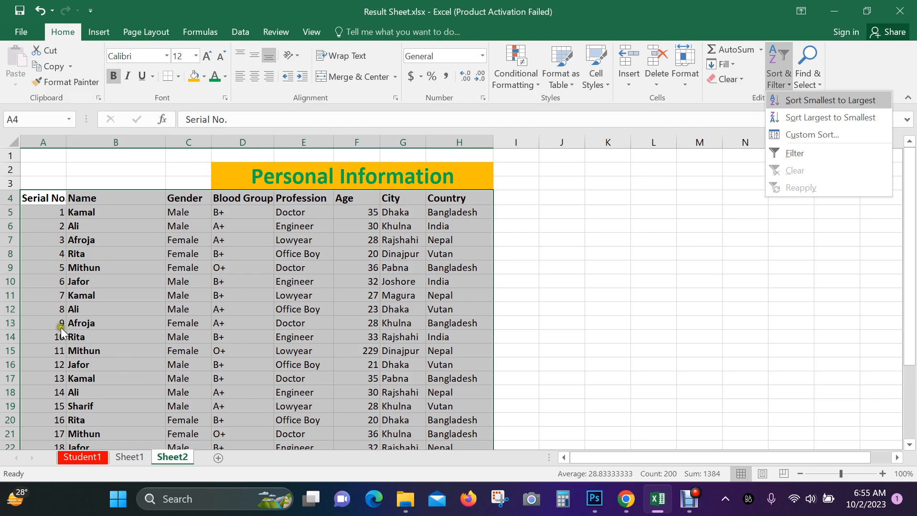
left_click(841, 120)
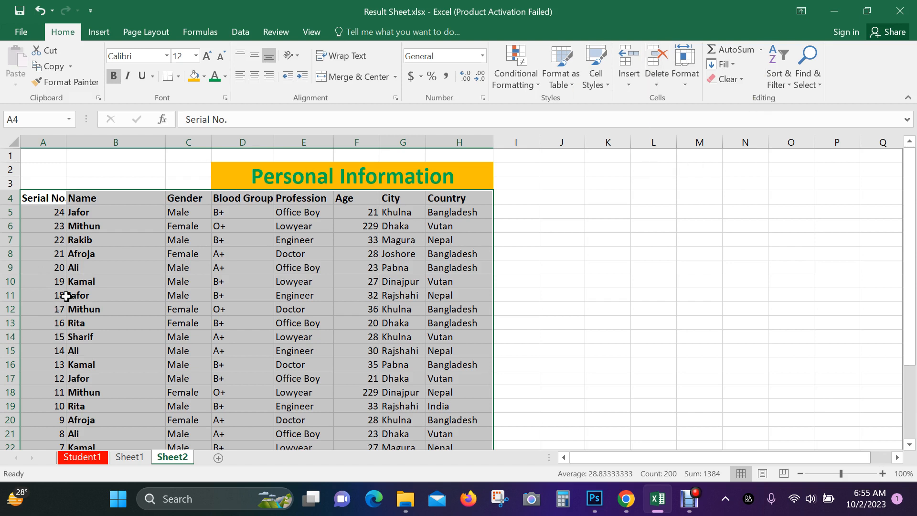
left_click(785, 85)
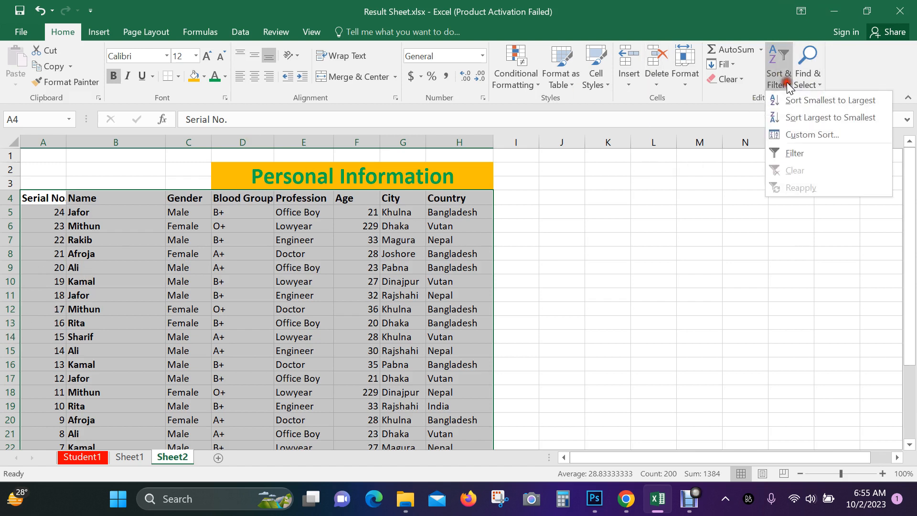
left_click(853, 100)
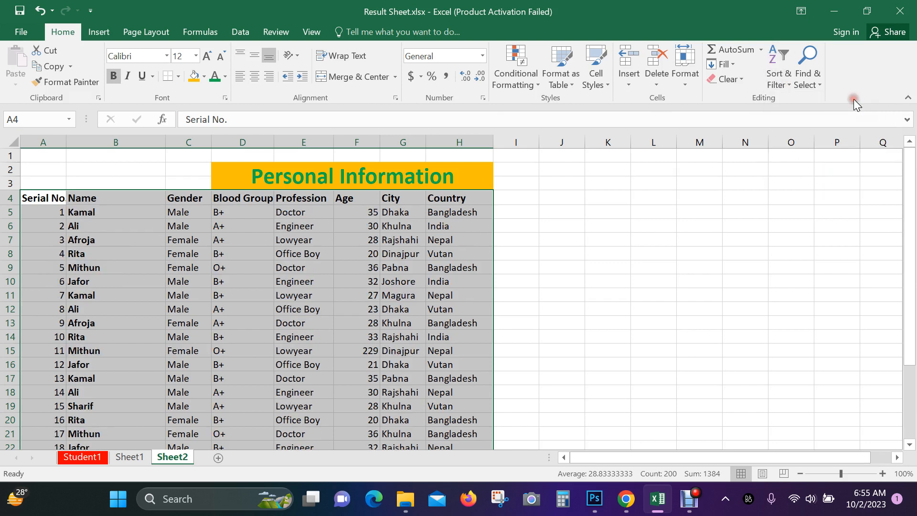
Open a custom sort for the selected table and move its dialog clear of the data columns
left_click(789, 84)
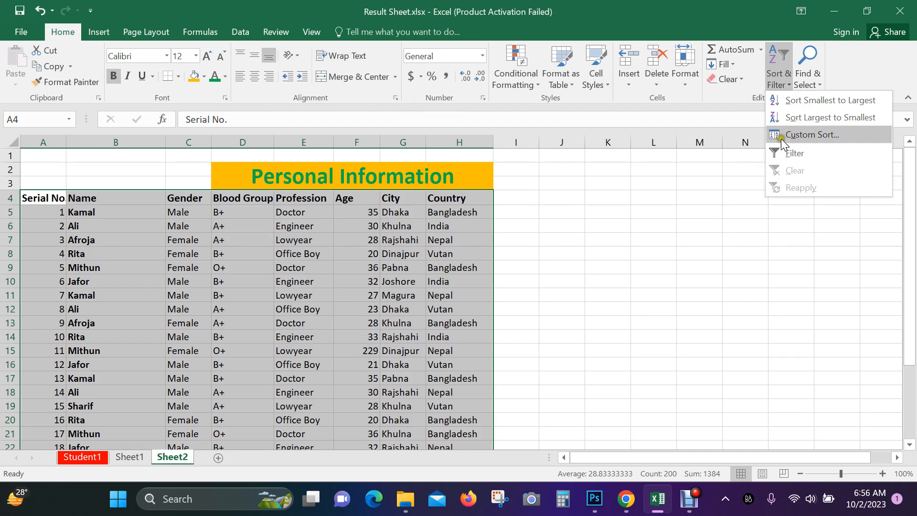
left_click(785, 185)
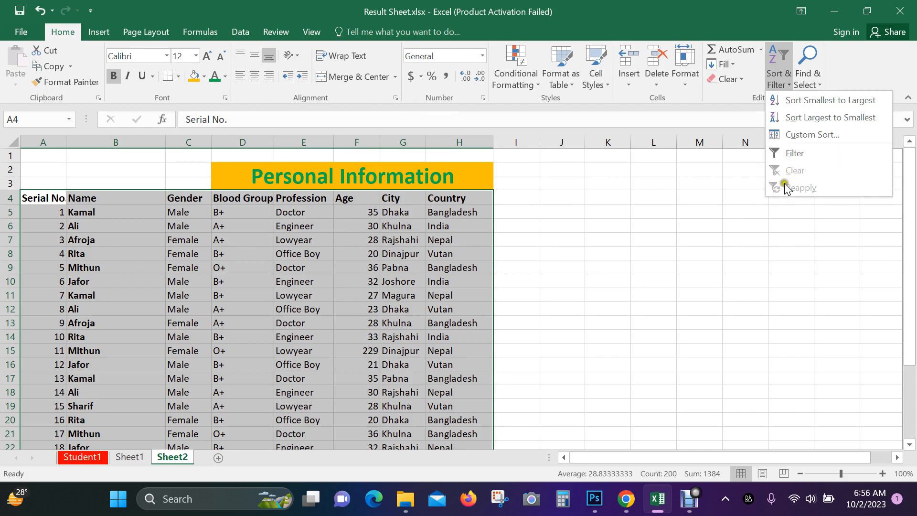
left_click(829, 134)
left_click(353, 214)
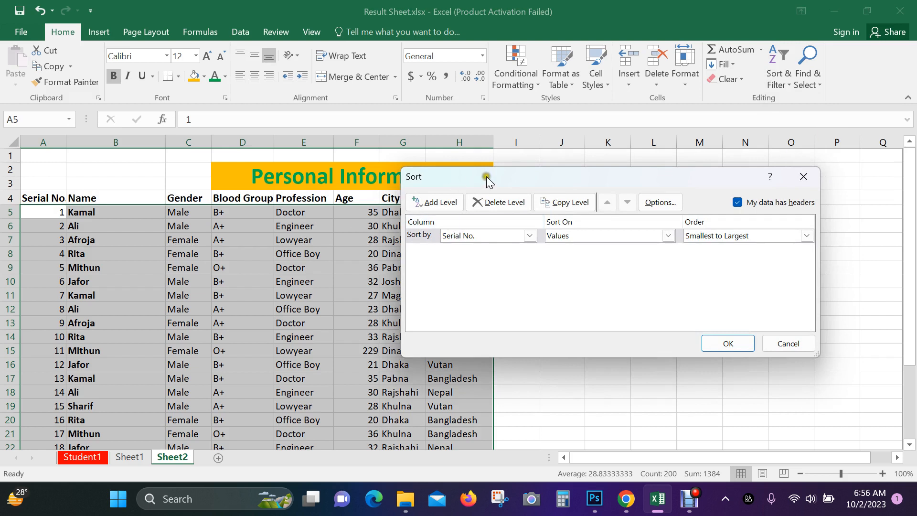
left_click_drag(486, 176, 413, 69)
left_click(60, 222)
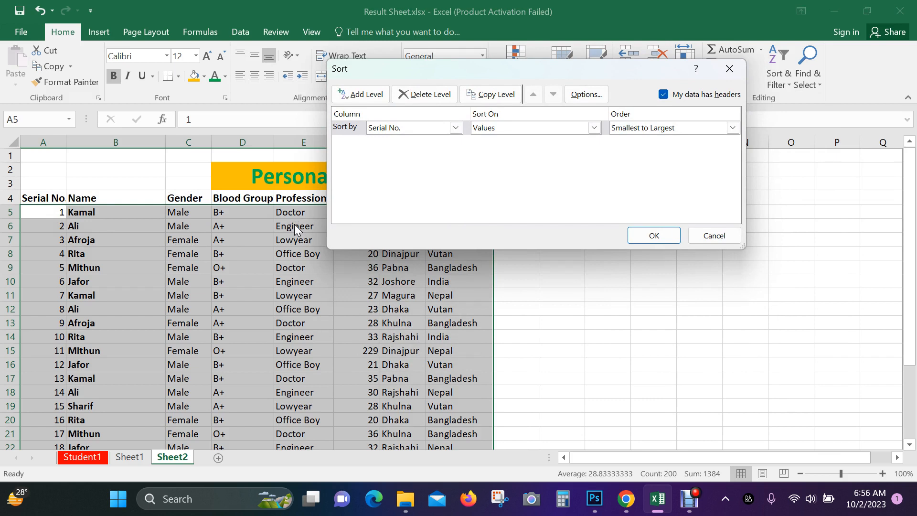
left_click(459, 127)
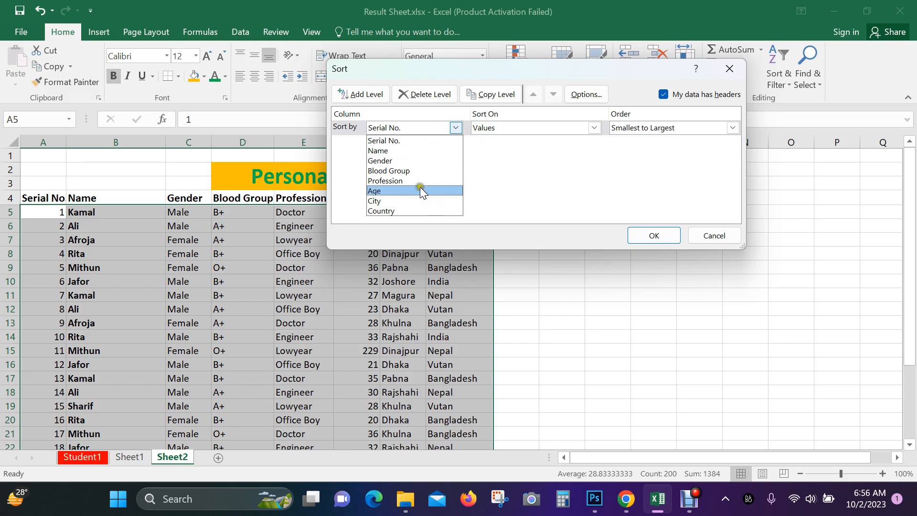
left_click(719, 76)
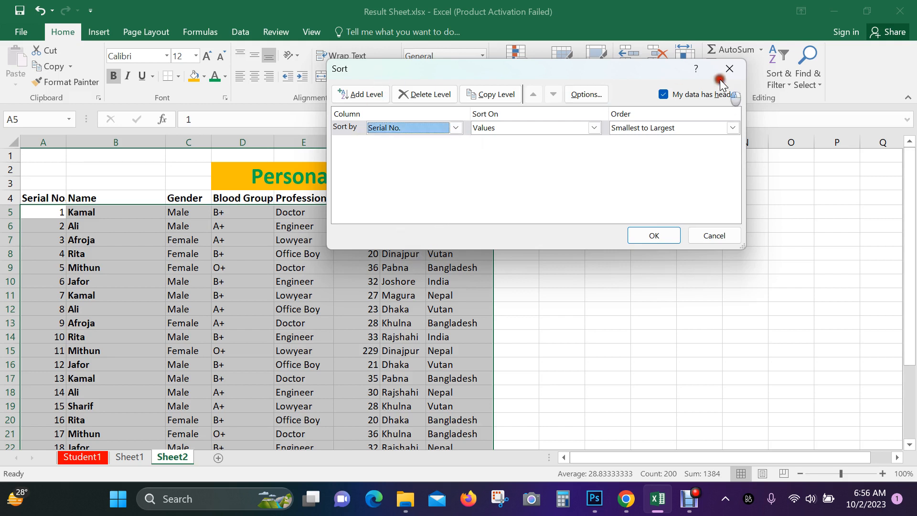
left_click_drag(422, 73, 565, 28)
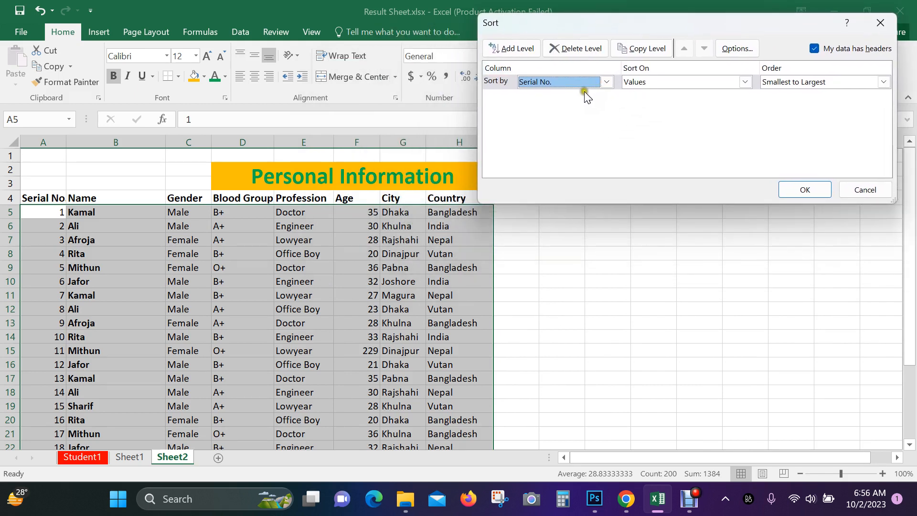
Sort the table by the values in the Age column, from smallest to largest
left_click(606, 83)
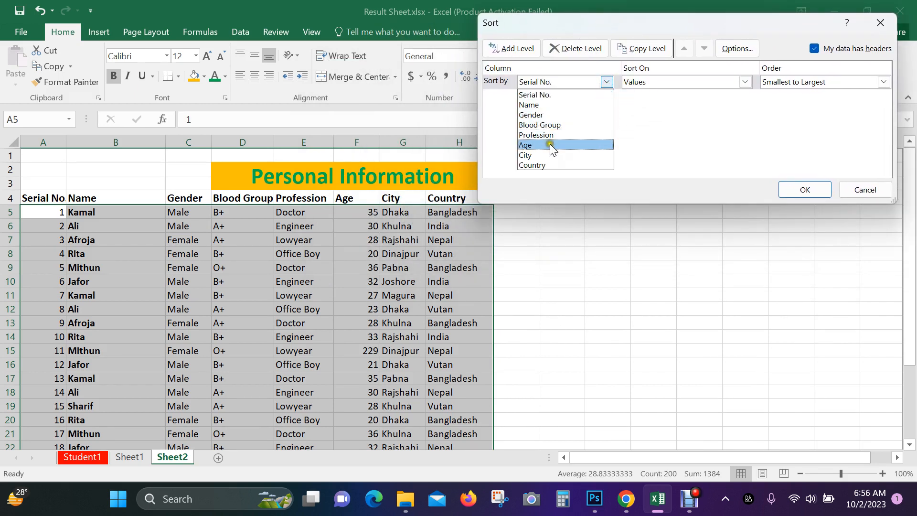
left_click(526, 146)
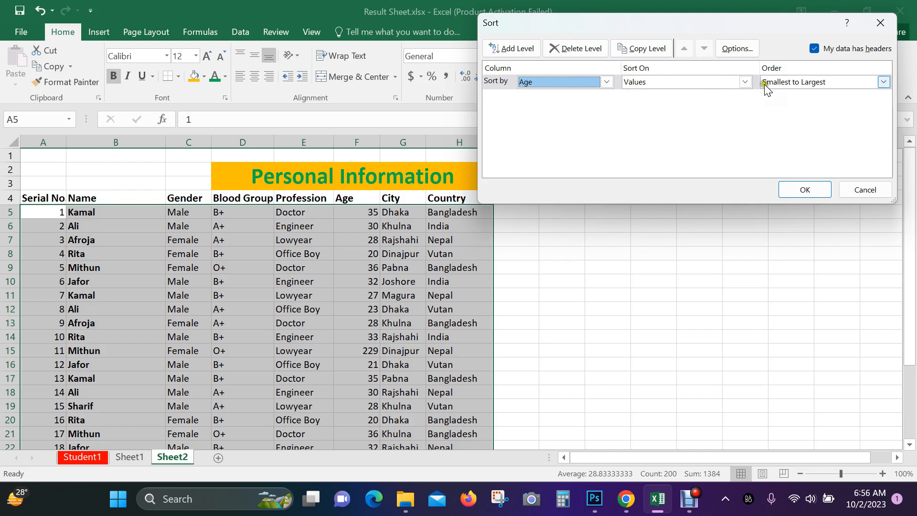
left_click(746, 82)
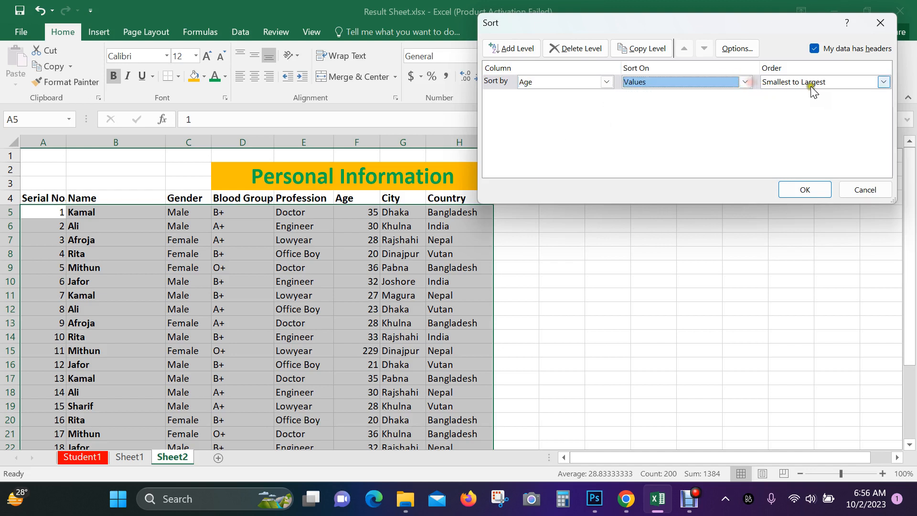
left_click(826, 83)
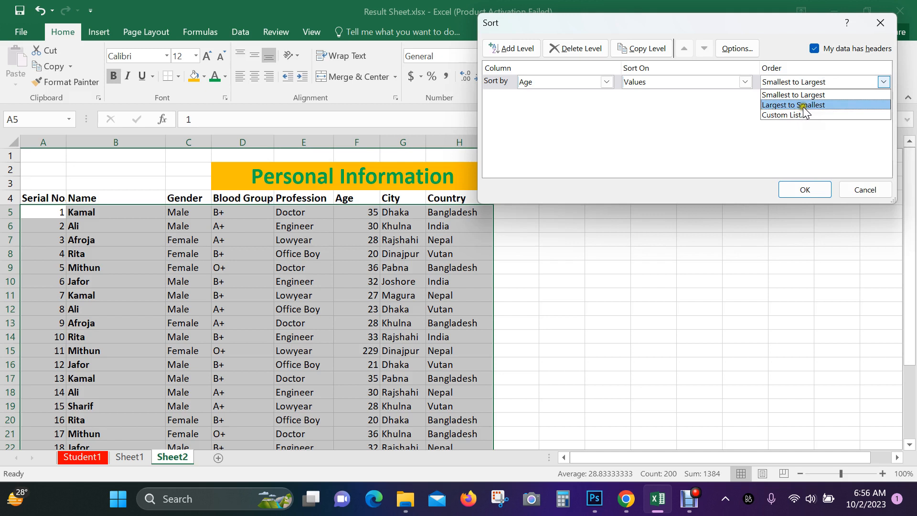
left_click(817, 95)
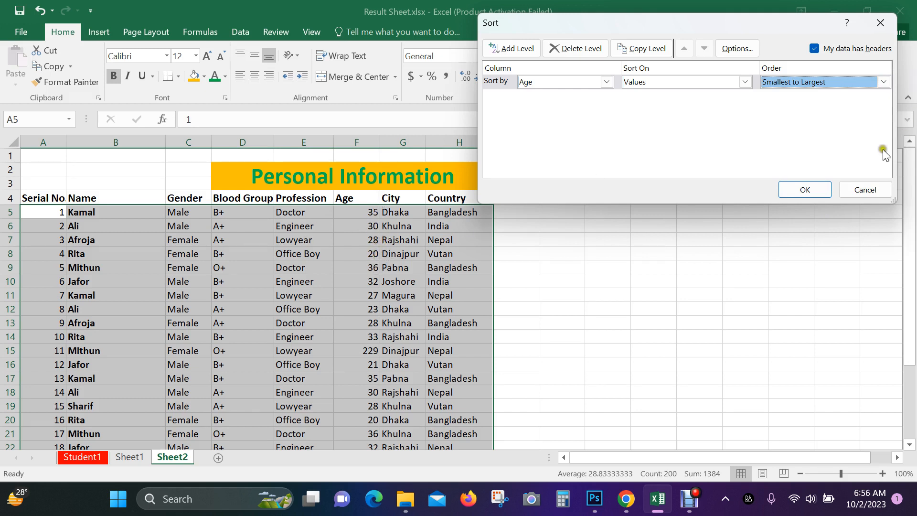
left_click(805, 190)
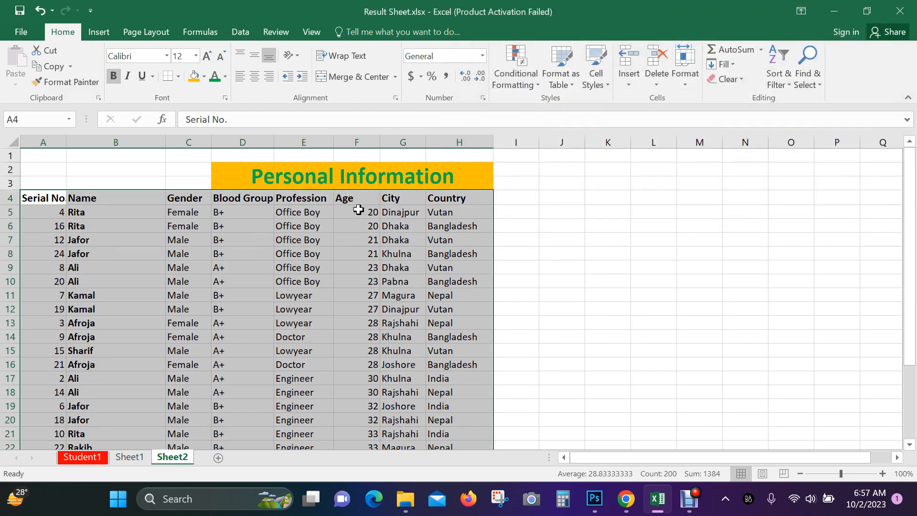
Correct the mistyped ages in cells F27 and F28 to 29 each
scroll(358, 223, "down", 6)
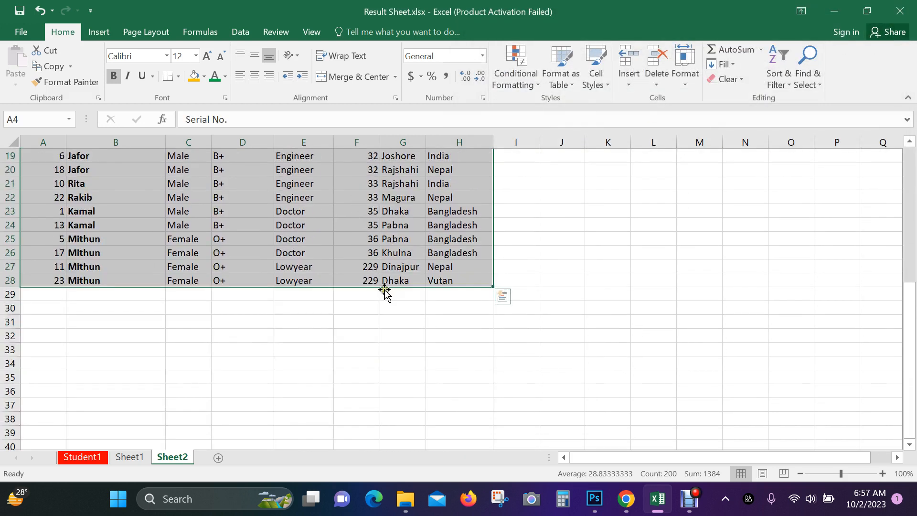
scroll(383, 291, "up", 4)
scroll(375, 283, "down", 3)
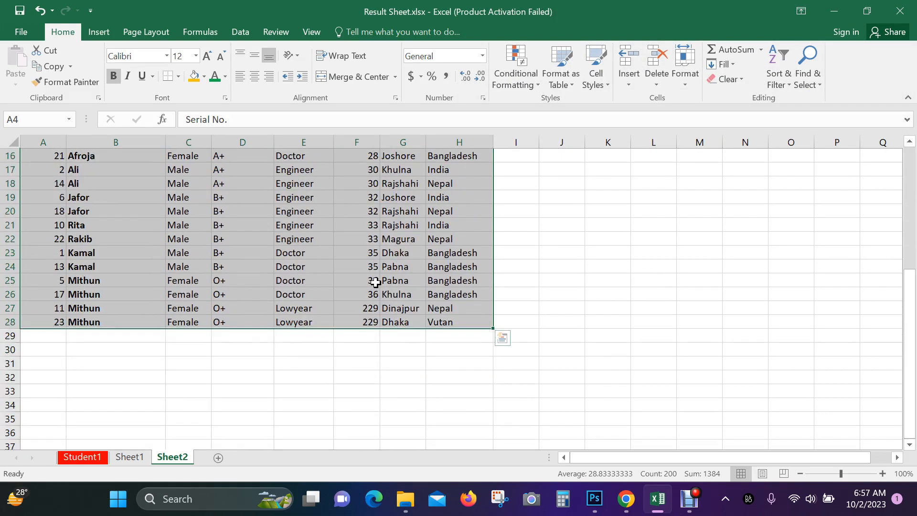
double_click(372, 322)
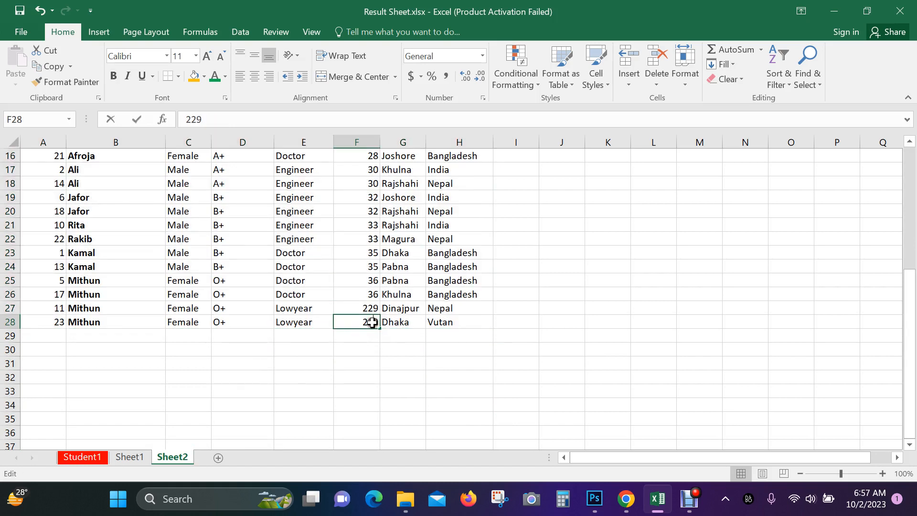
double_click(372, 308)
key("BackSpace")
left_click(373, 323)
double_click(372, 322)
key("BackSpace")
left_click(410, 344)
Set up a custom sort of table A4:H28 by City values in A to Z order
scroll(364, 352, "up", 4)
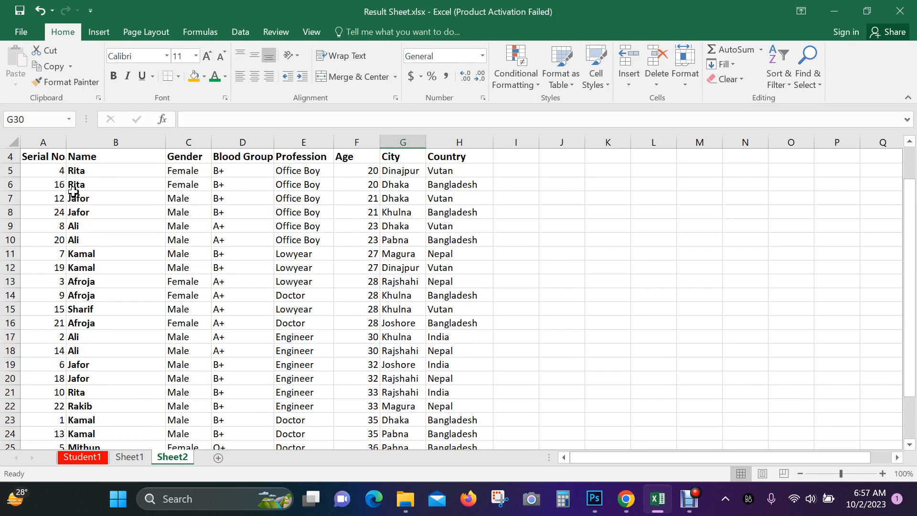
left_click_drag(33, 157, 439, 419)
scroll(645, 315, "up", 3)
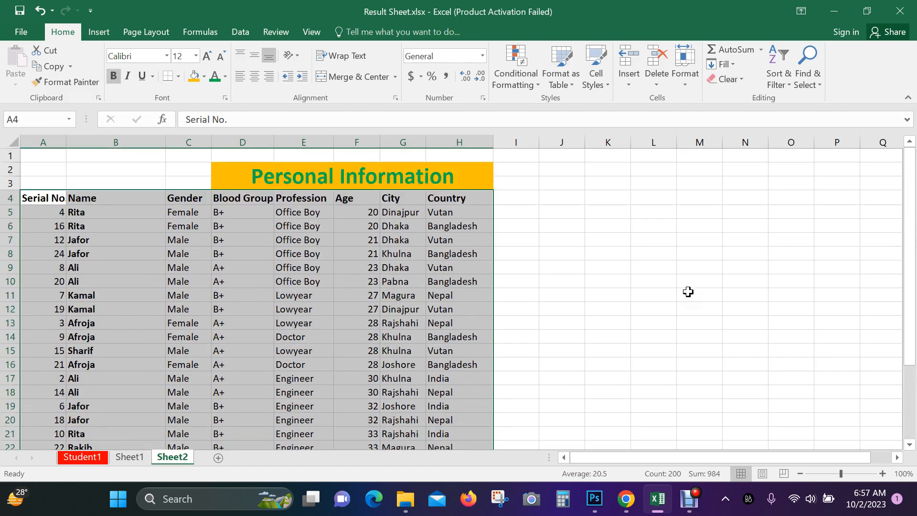
left_click(789, 84)
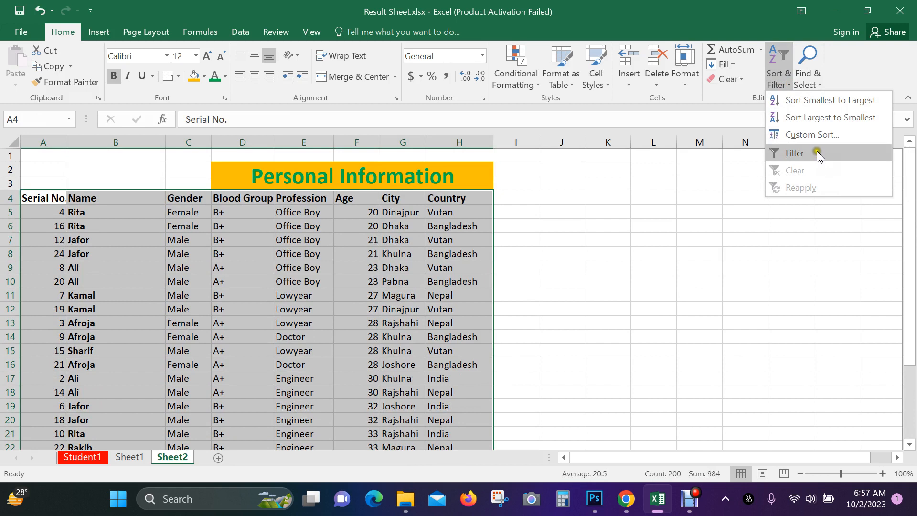
left_click(812, 135)
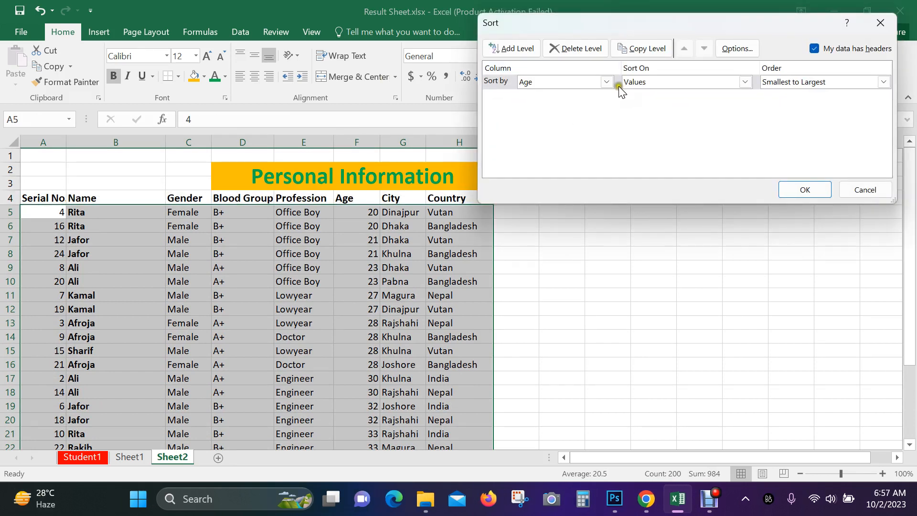
left_click(606, 82)
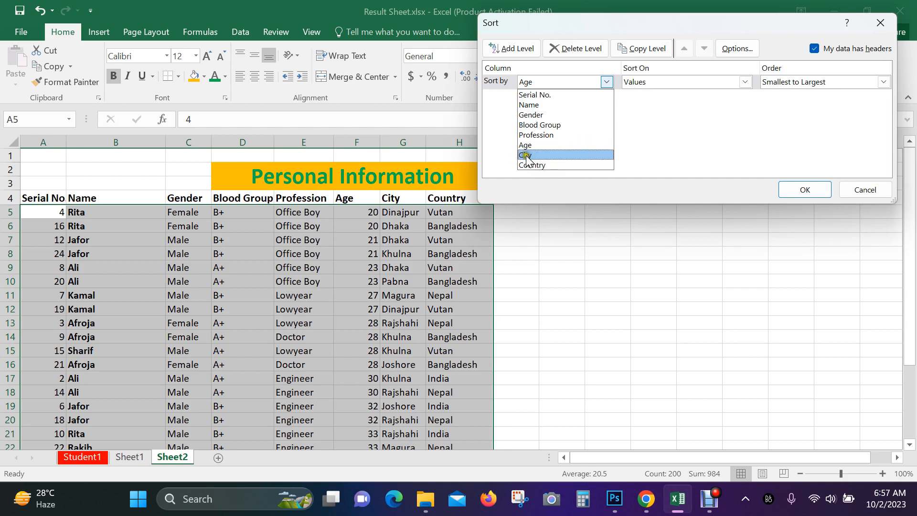
left_click(541, 154)
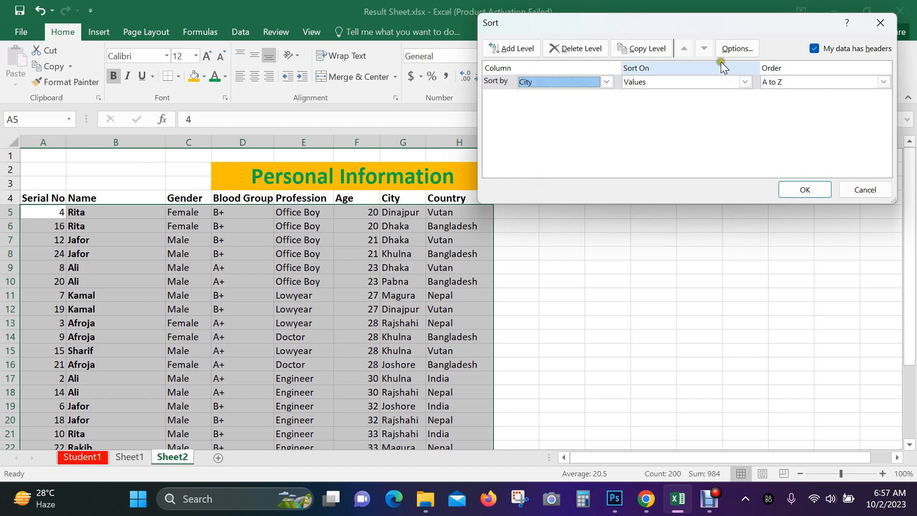
left_click(833, 79)
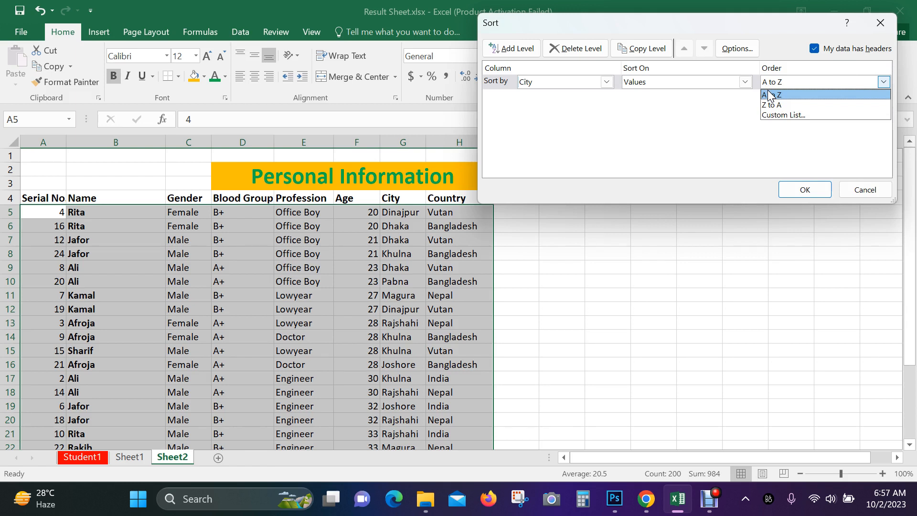
left_click(771, 116)
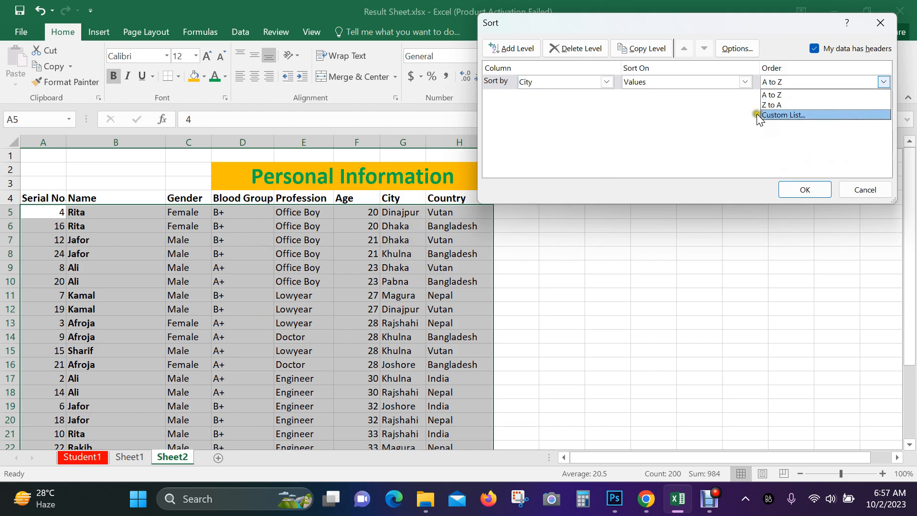
left_click(788, 95)
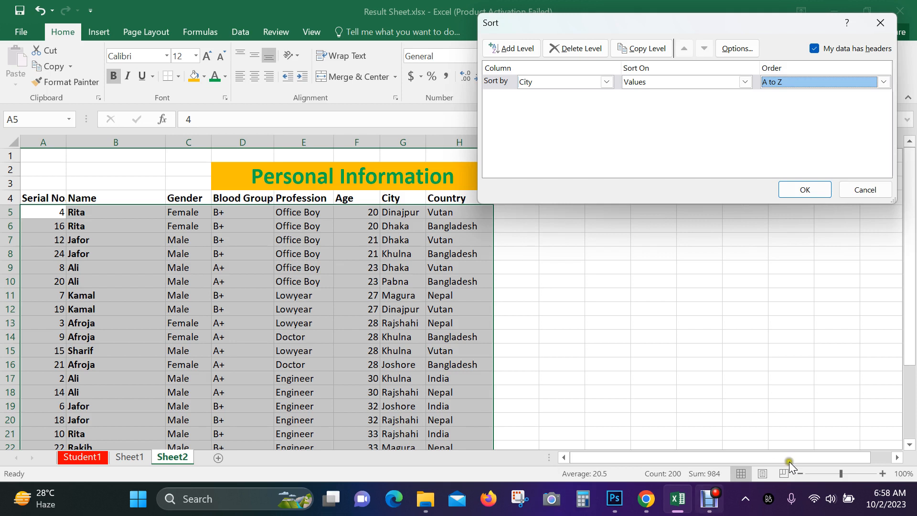
mouse_move(710, 499)
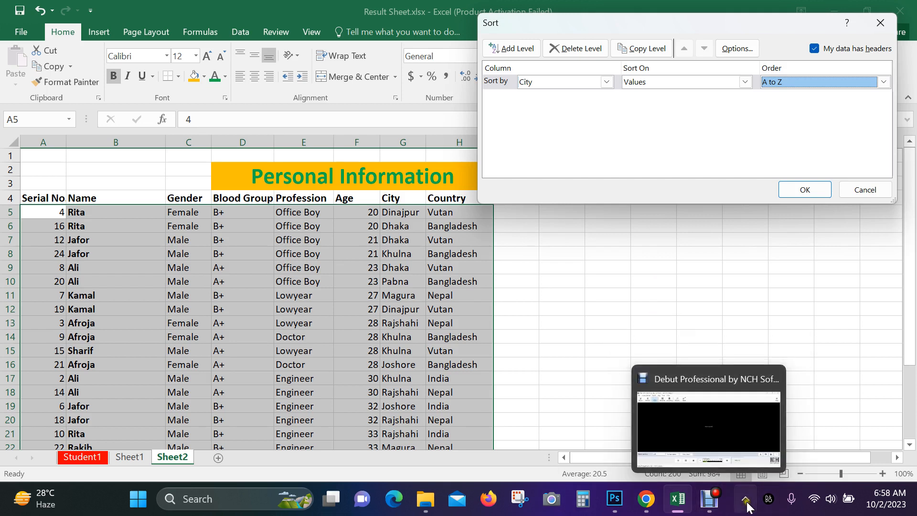
left_click(710, 499)
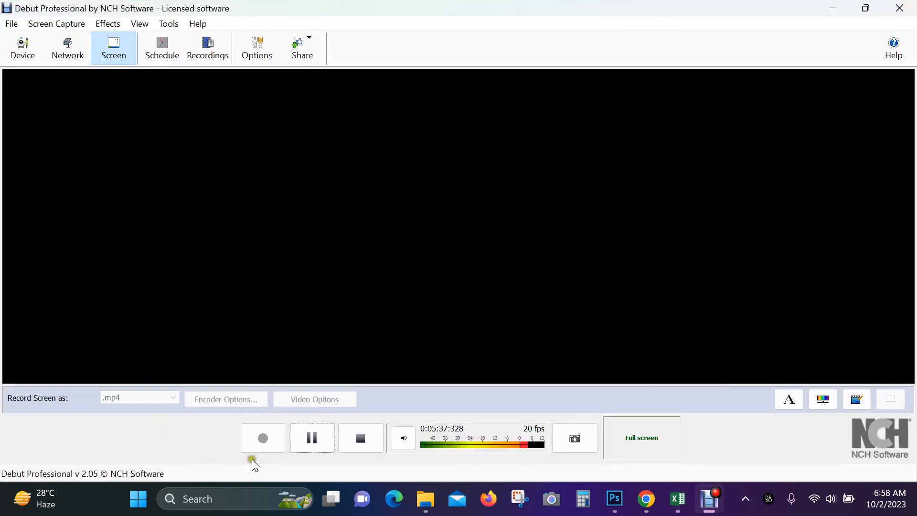
left_click(314, 437)
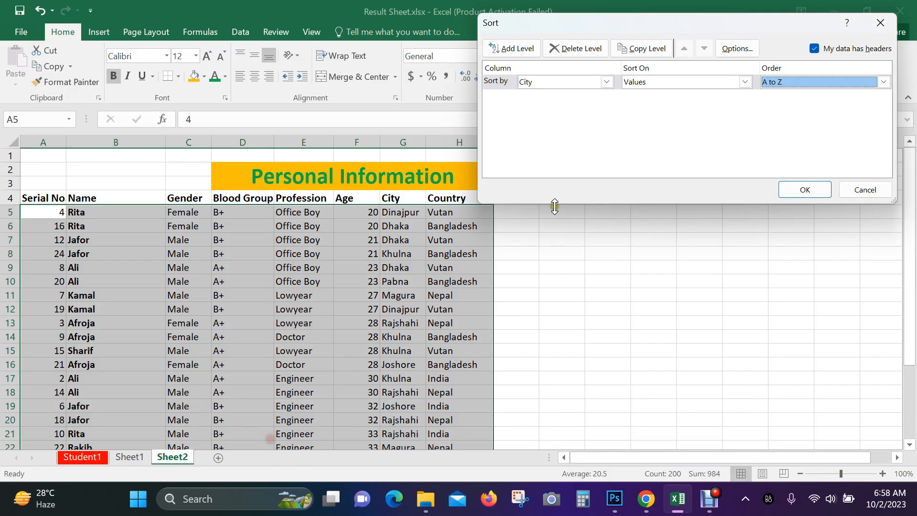
Change the custom sort order for City to Z to A and apply the sort
left_click(784, 82)
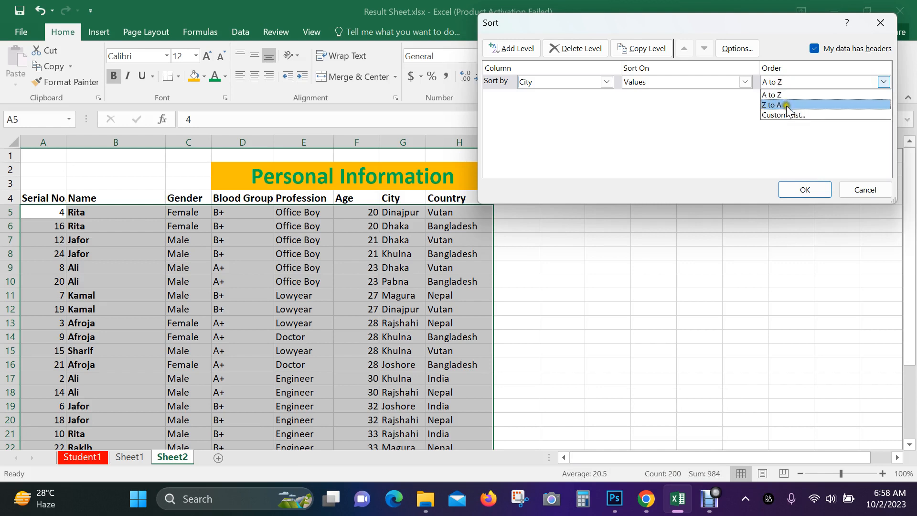
left_click(786, 105)
left_click(814, 190)
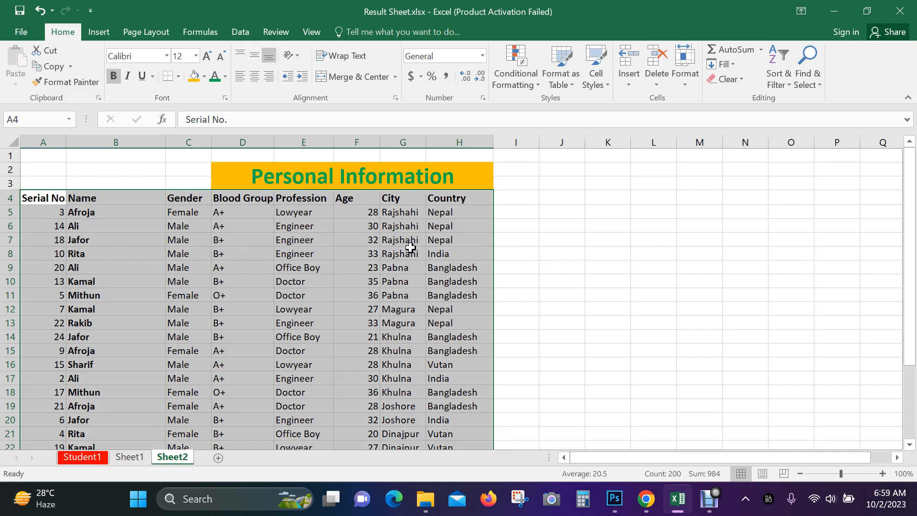
Custom-sort the selected table by City values in A to Z order
left_click(785, 84)
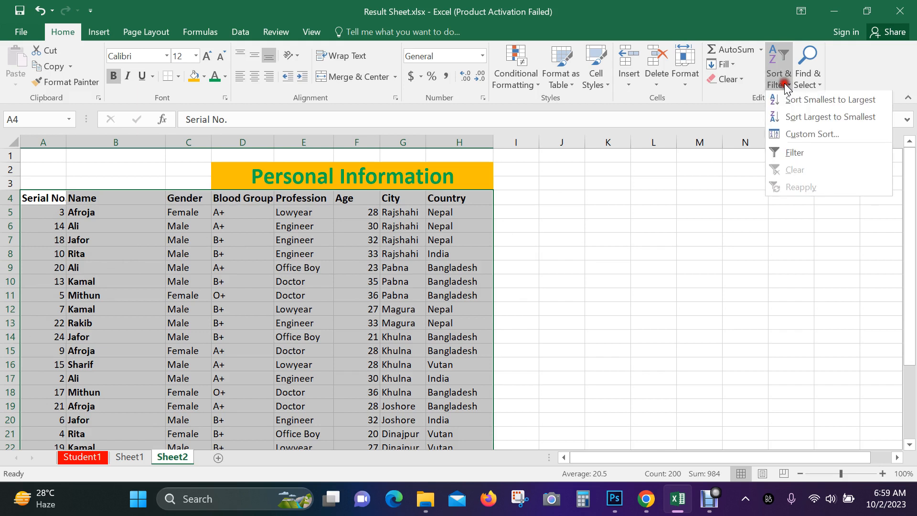
left_click(816, 134)
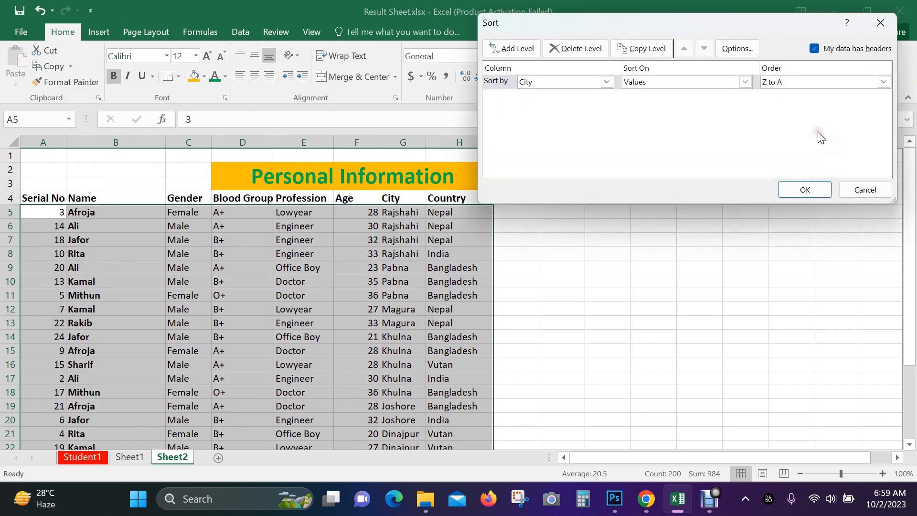
left_click(776, 84)
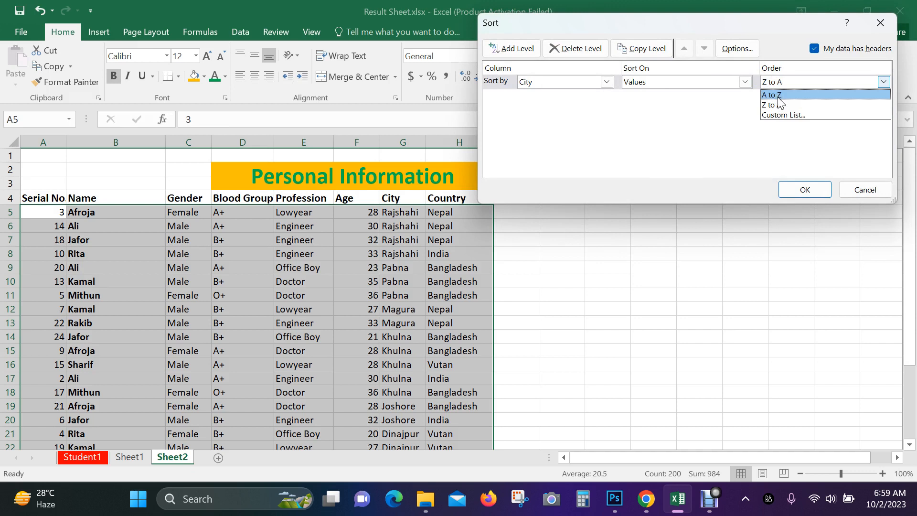
left_click(778, 97)
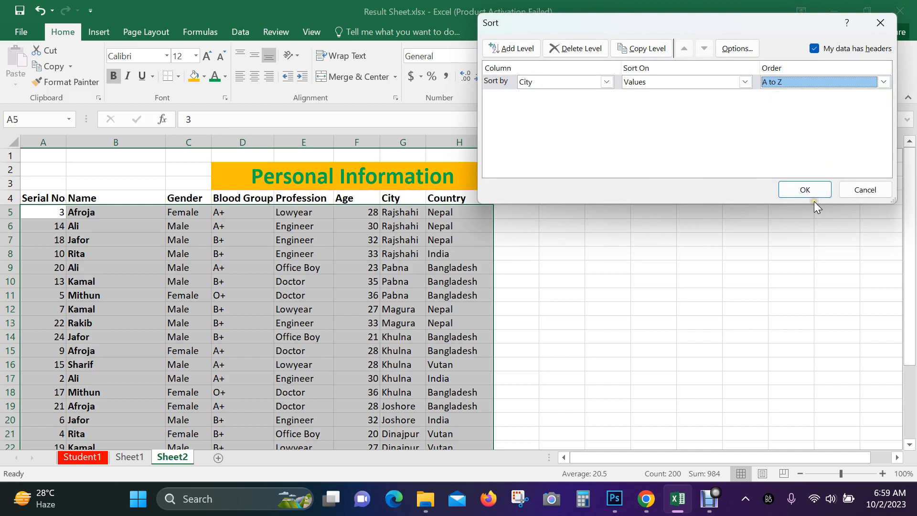
left_click(811, 188)
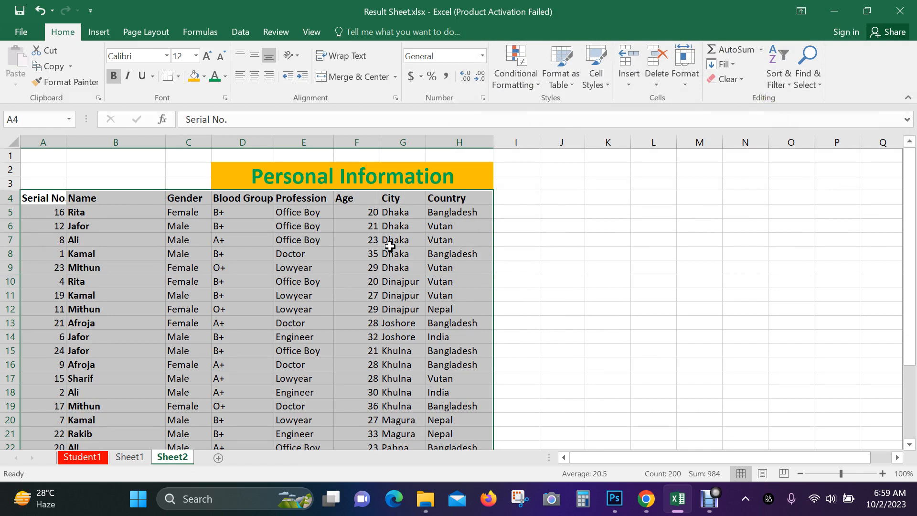
Sort the table by serial number from smallest to largest, and turn on filtering for its header row
left_click(789, 84)
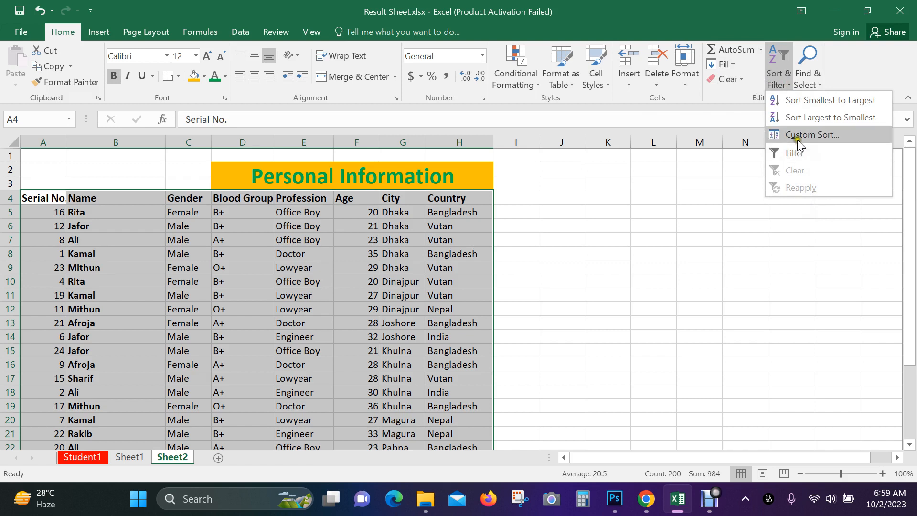
left_click(832, 101)
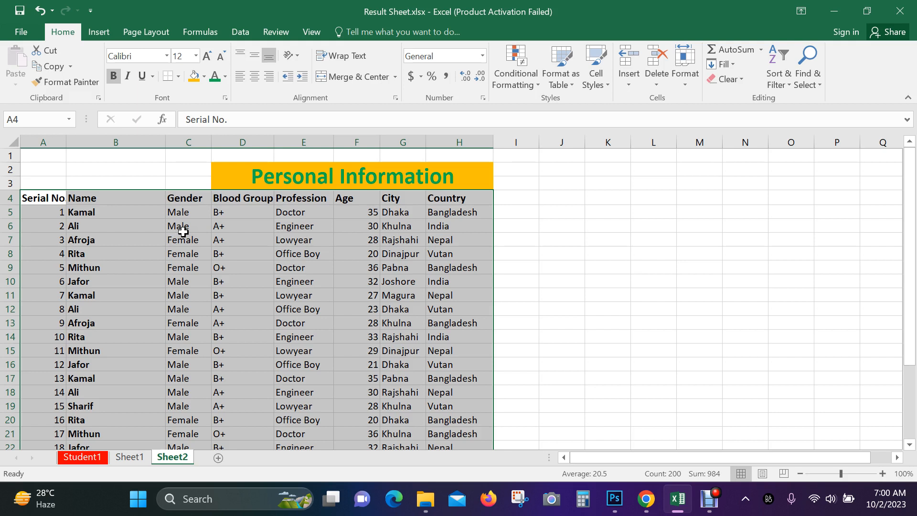
left_click(790, 84)
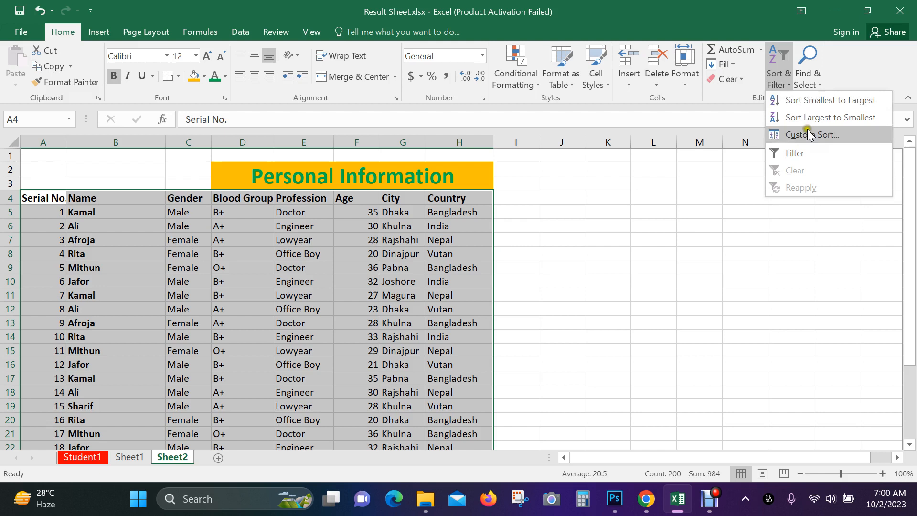
left_click(803, 153)
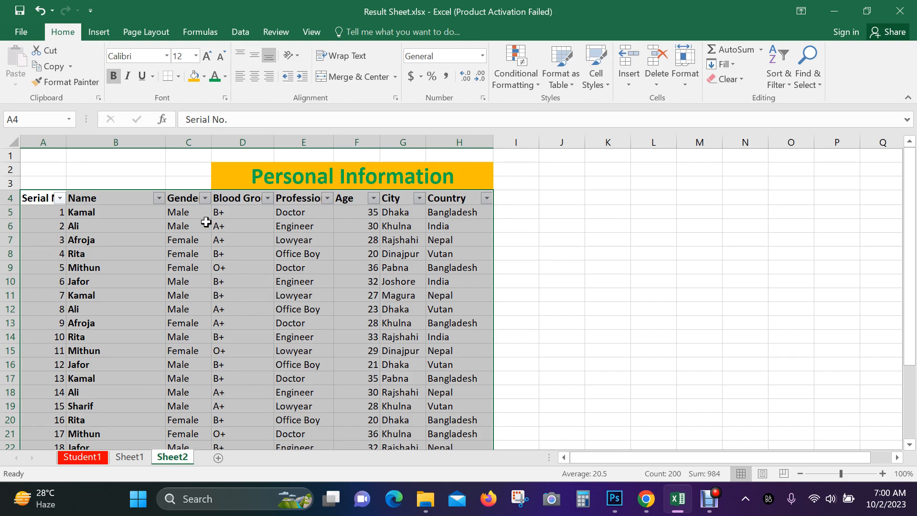
left_click(151, 169)
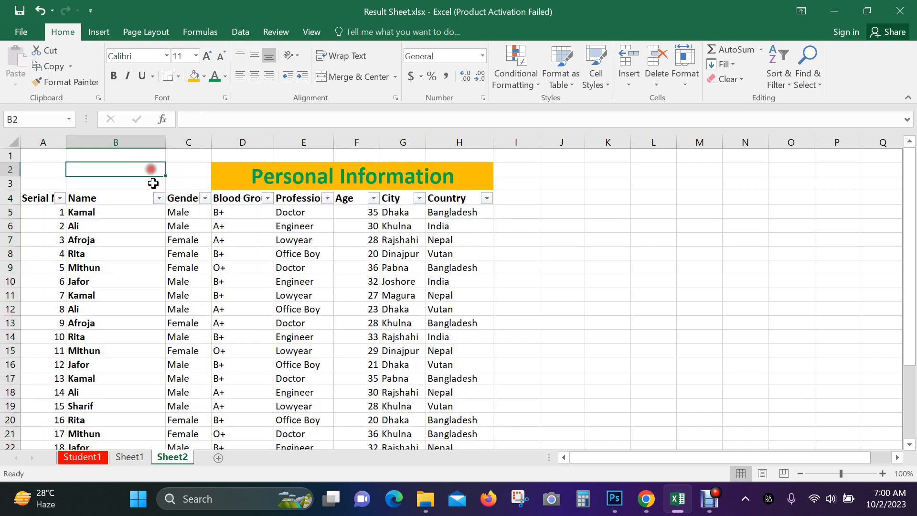
Filter the Name column to show only the records with the same name as cell B5
left_click(159, 198)
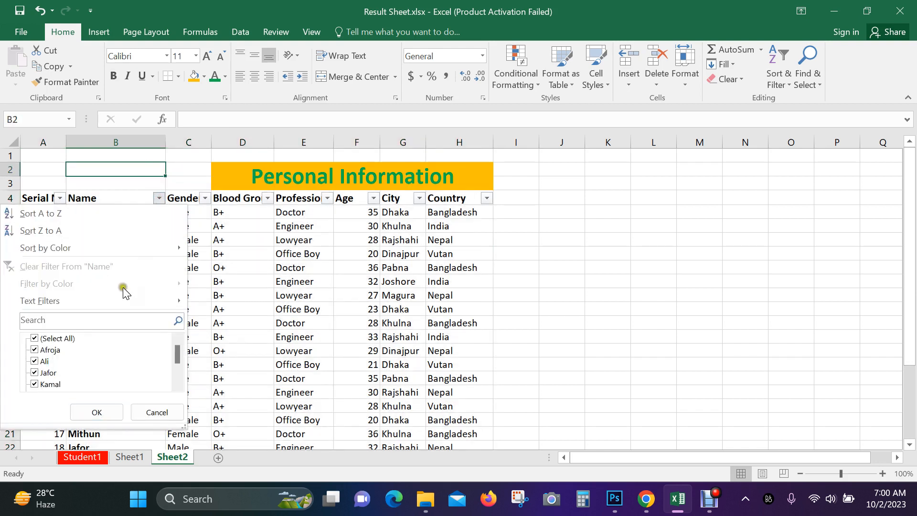
left_click(34, 339)
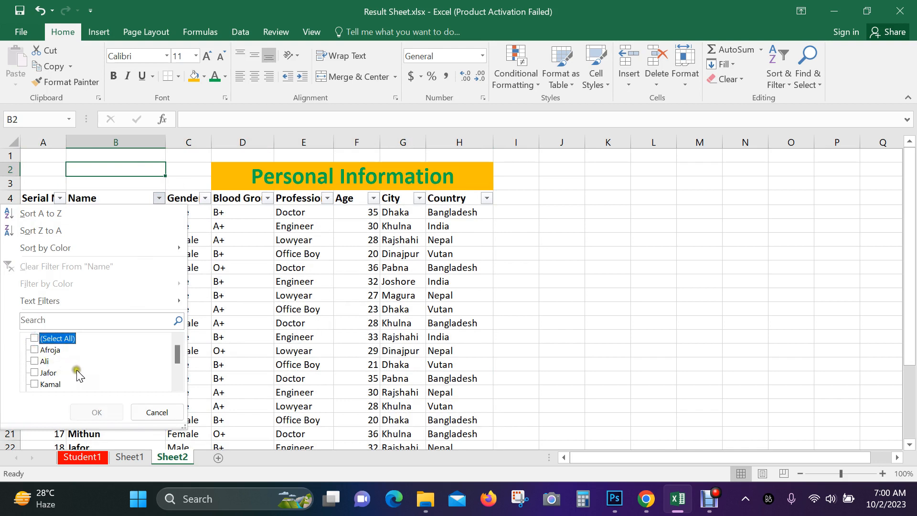
left_click(36, 384)
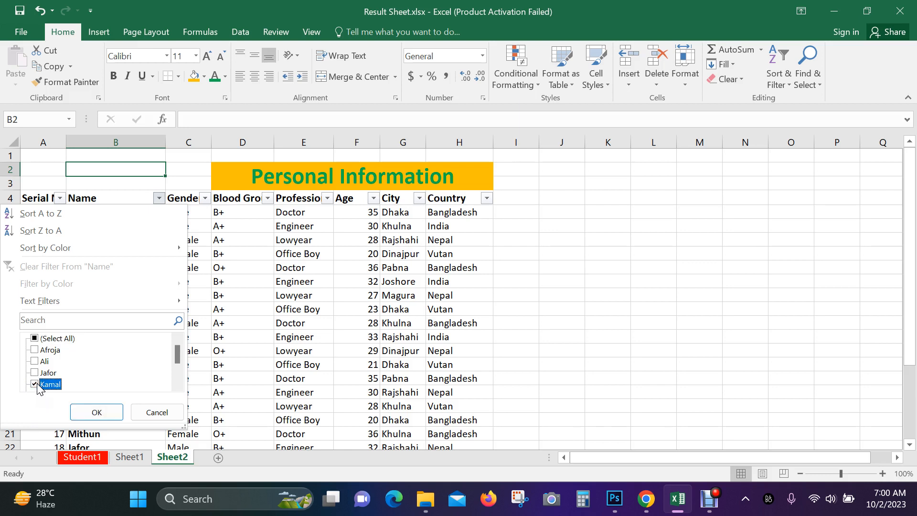
left_click(110, 413)
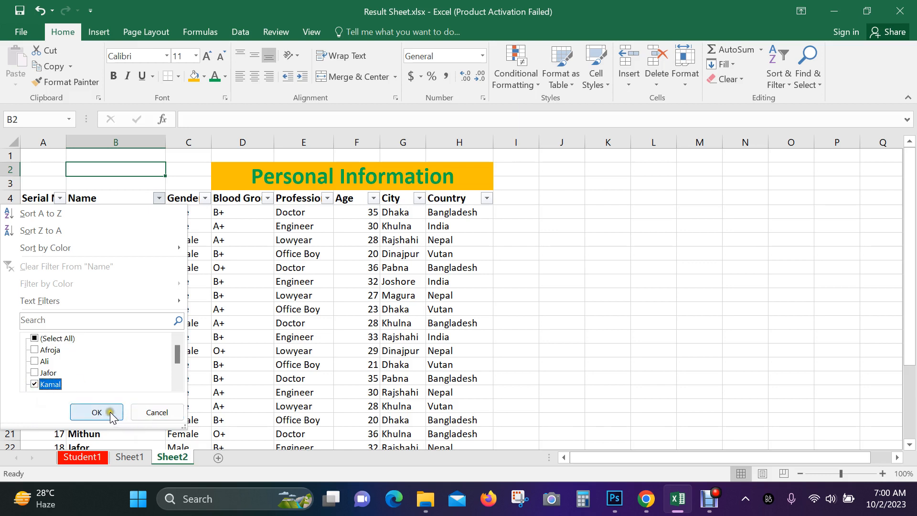
left_click(109, 412)
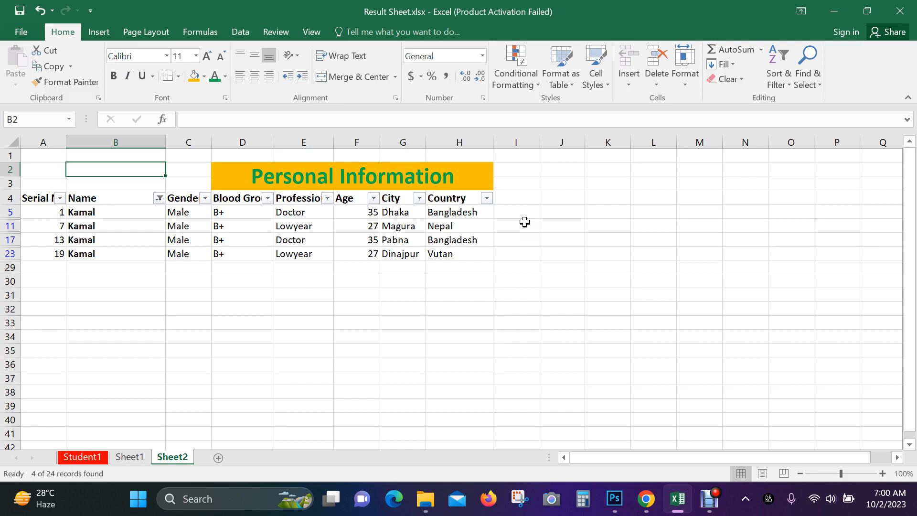
Extend the Name column filter to also include the second name in its value list
left_click(159, 199)
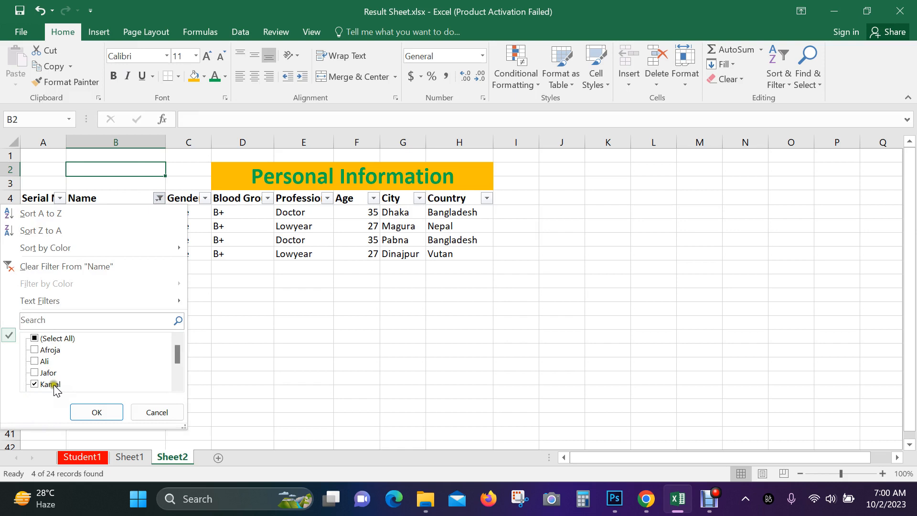
left_click(34, 364)
left_click(103, 411)
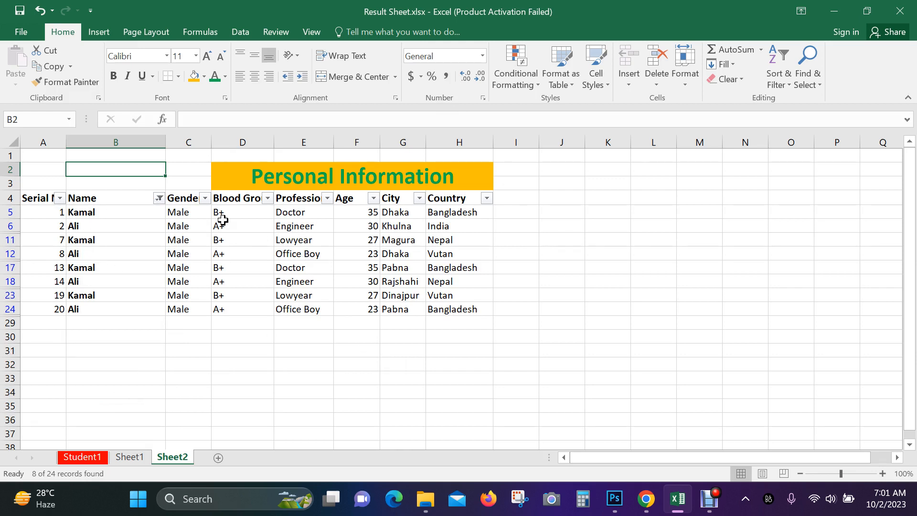
Reset the Name column filter by selecting all its values so every record is included
left_click(158, 197)
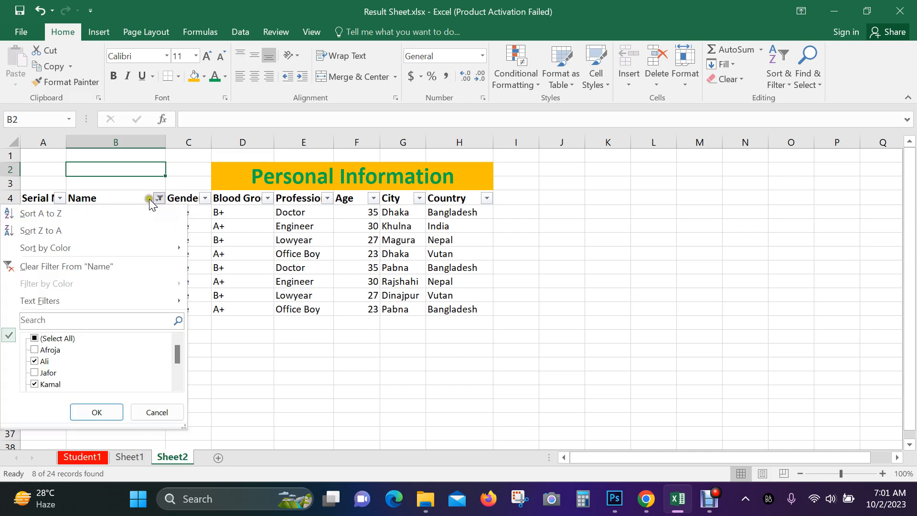
left_click(25, 337)
left_click(111, 413)
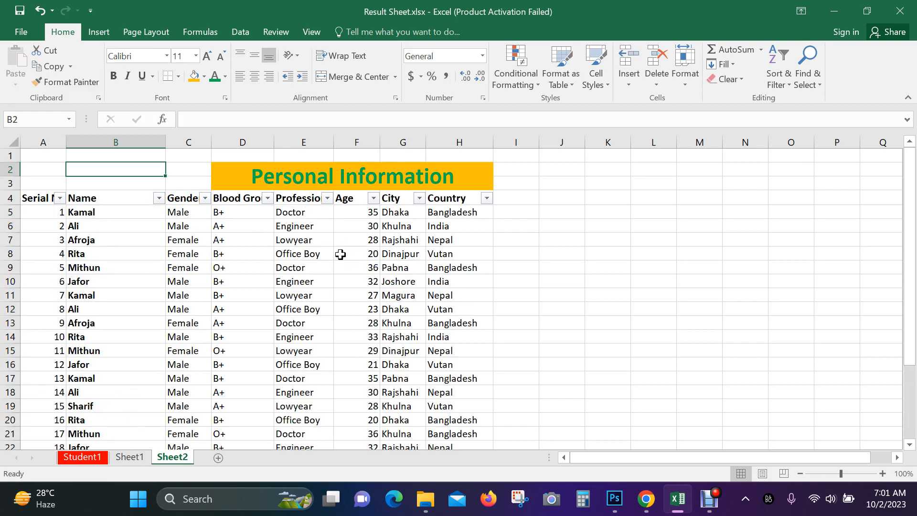
Filter the Blood Group column to show only the A+ records
left_click(268, 198)
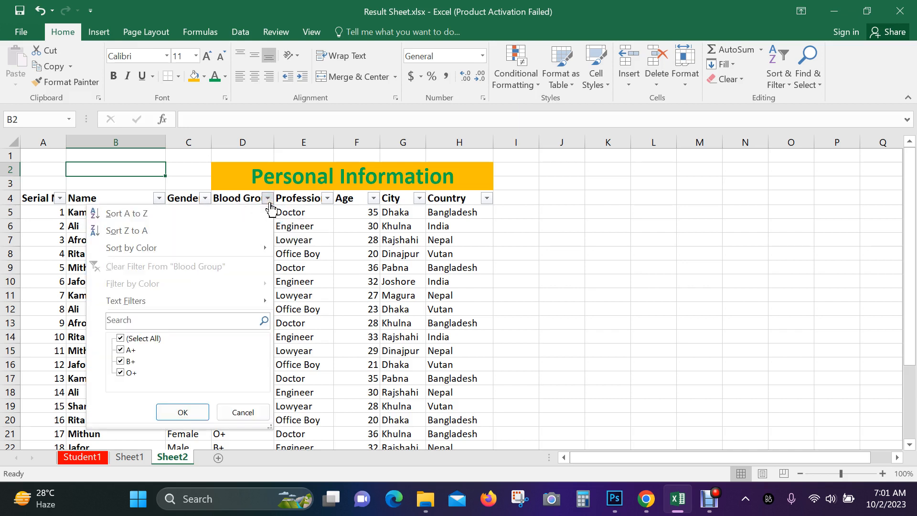
left_click(122, 339)
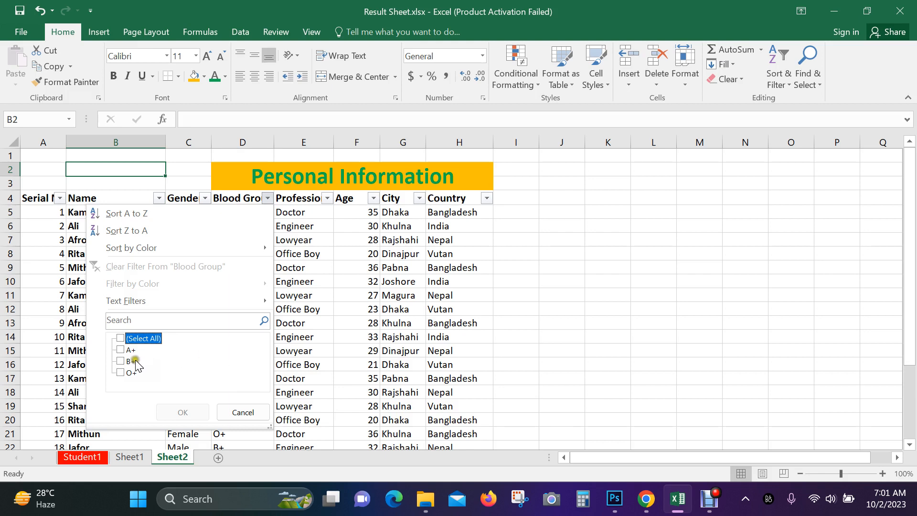
left_click(121, 349)
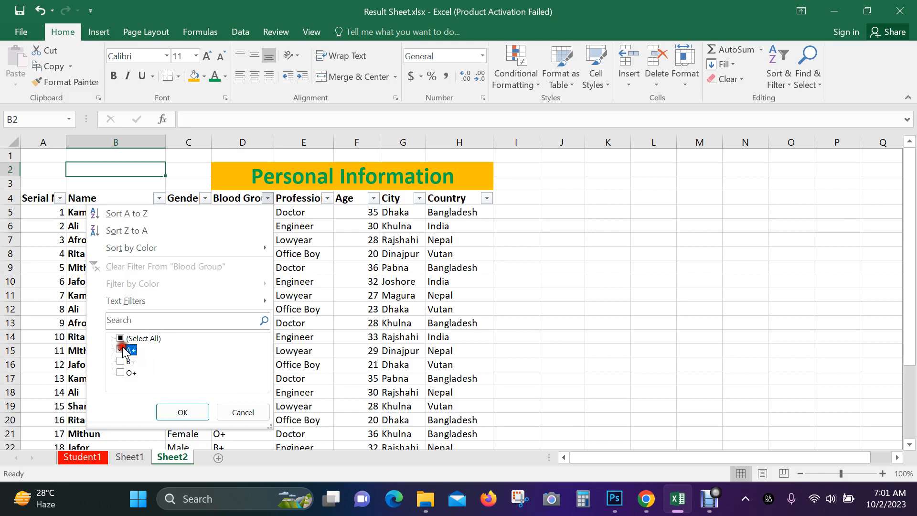
left_click(190, 412)
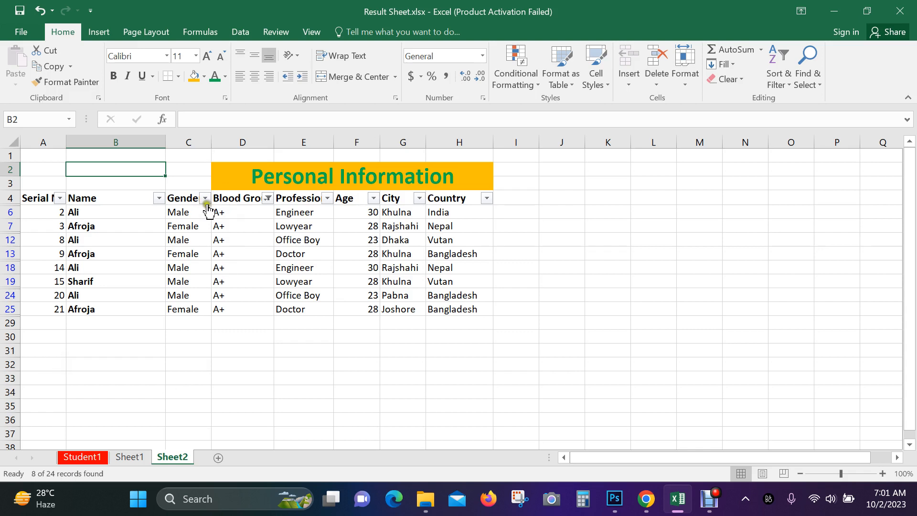
Reset the Blood Group column filter by selecting all its values so every record is included
left_click(268, 198)
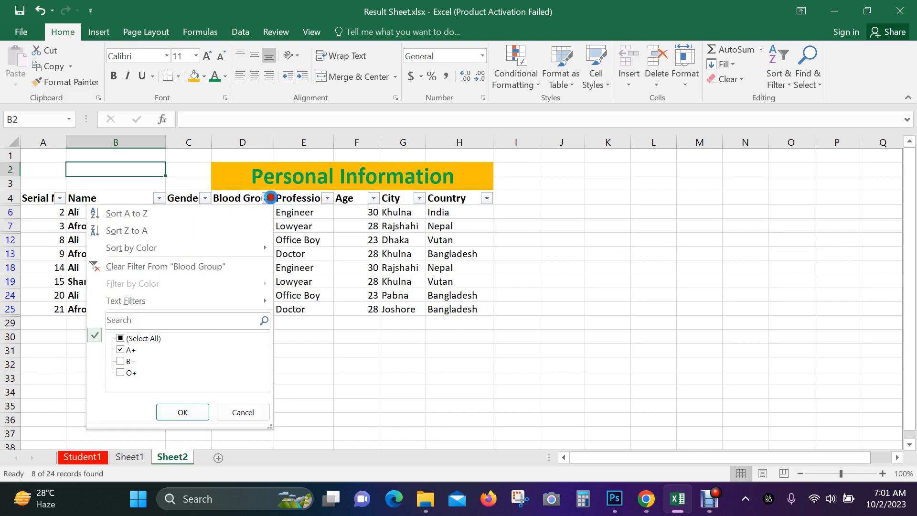
left_click(120, 339)
left_click(183, 412)
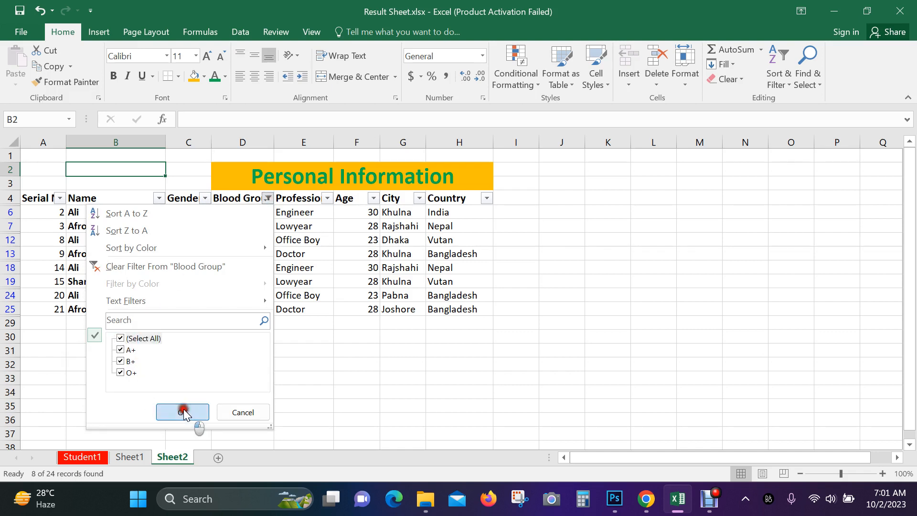
Filter the City column to show only the Dhaka records
left_click(486, 198)
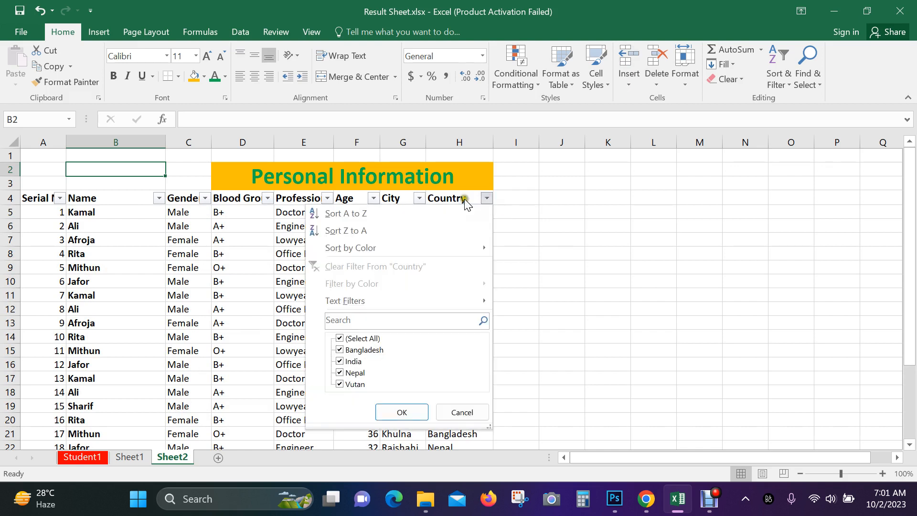
left_click(419, 198)
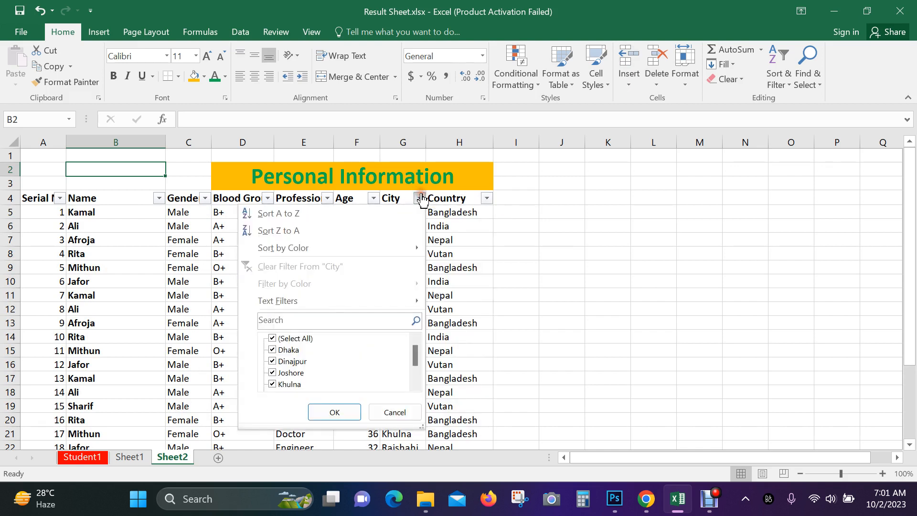
left_click(272, 350)
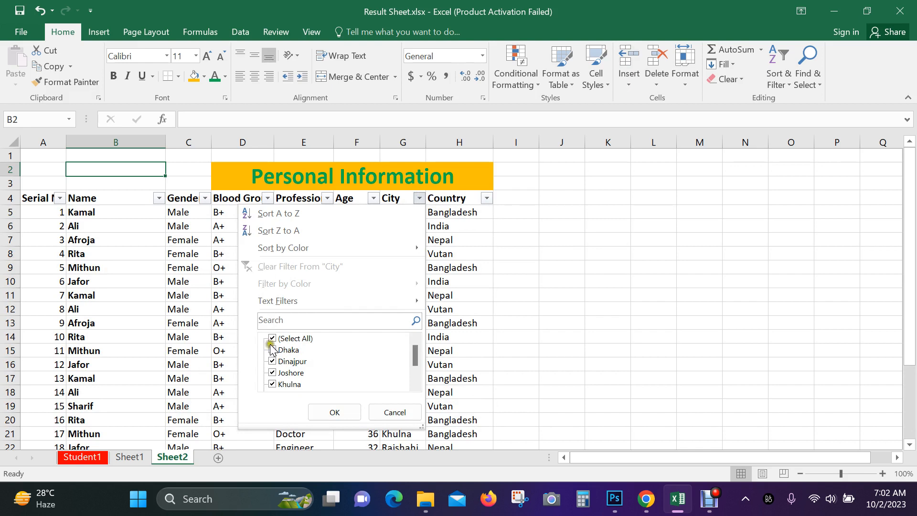
left_click(272, 339)
left_click(273, 349)
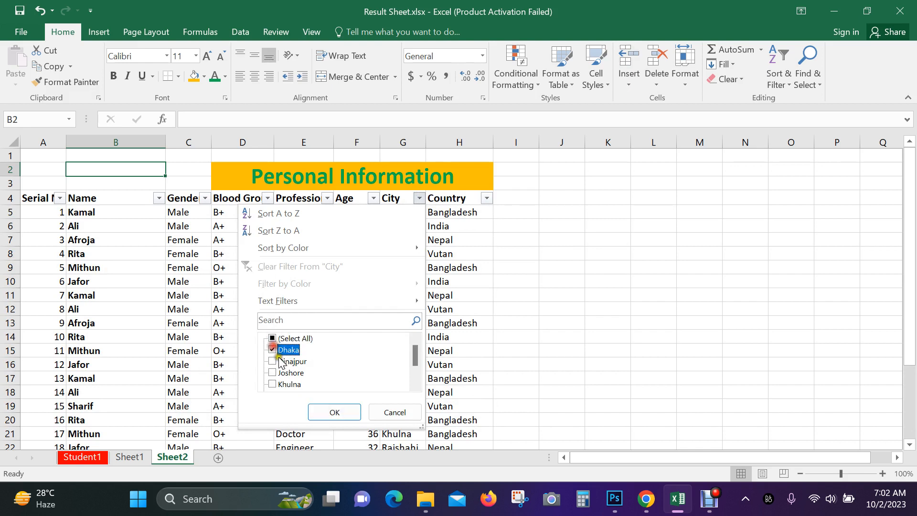
left_click(334, 412)
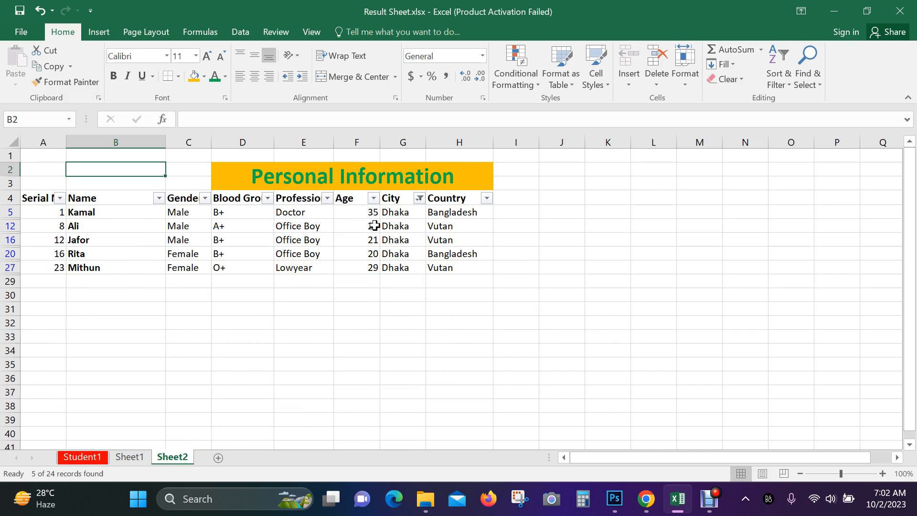
Reset the City column filter by selecting all its values so every city is included
left_click(419, 199)
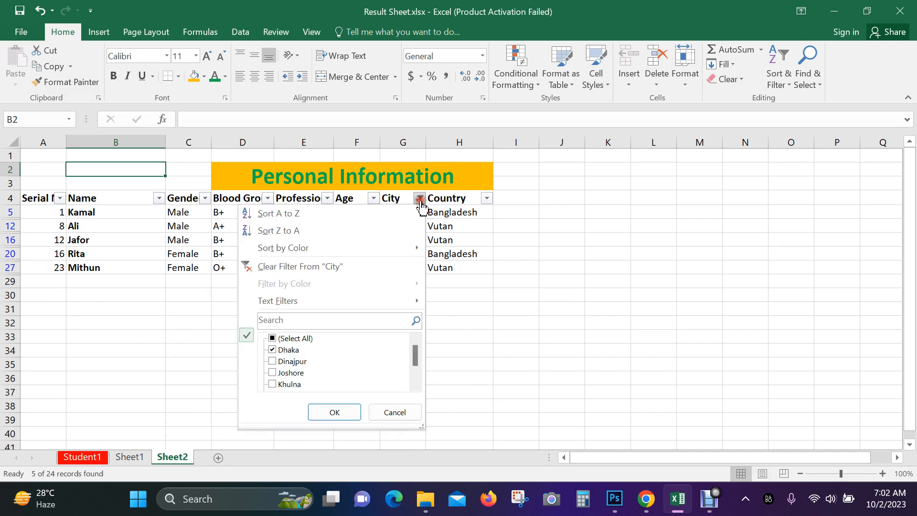
left_click(273, 339)
left_click(335, 412)
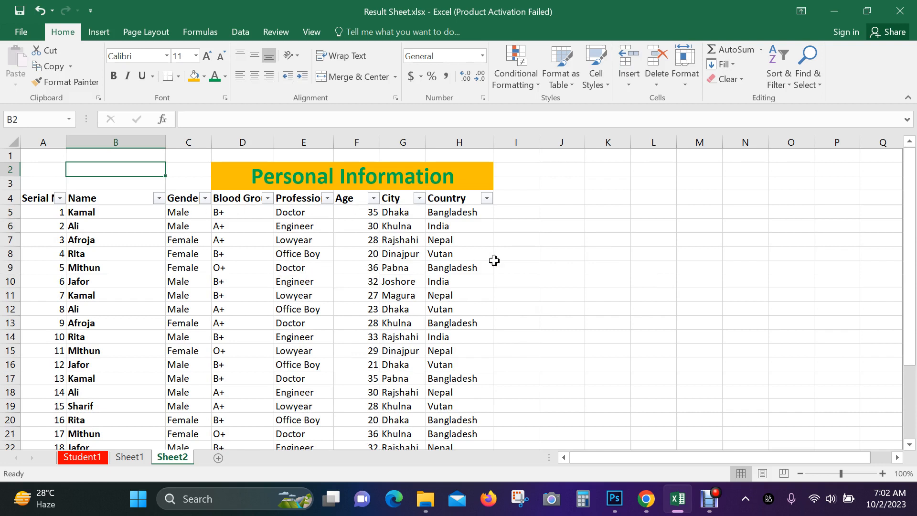
Turn off filtering for the table's header row, A4 to H4
left_click_drag(45, 198, 481, 201)
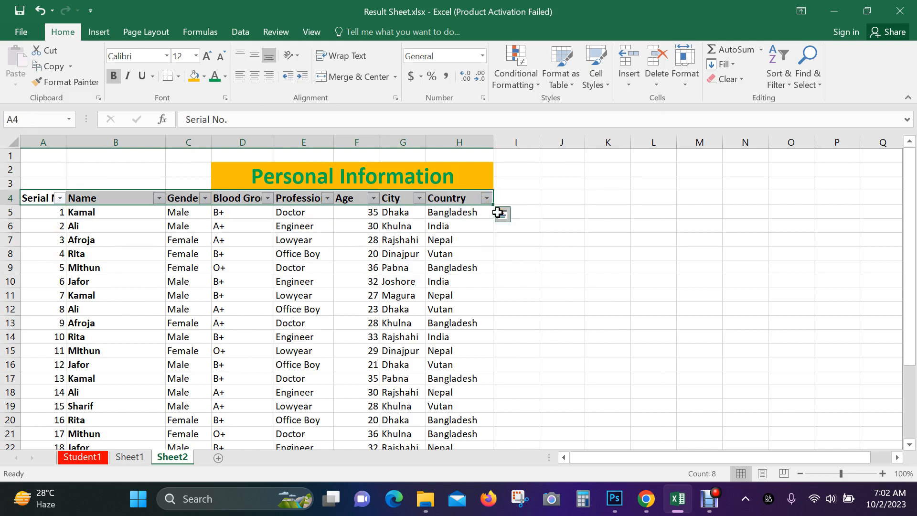
left_click(789, 86)
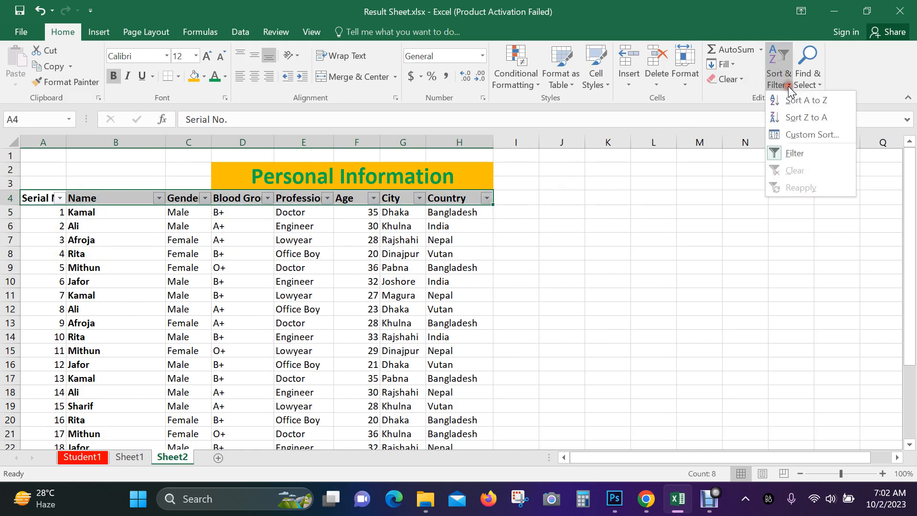
left_click(804, 152)
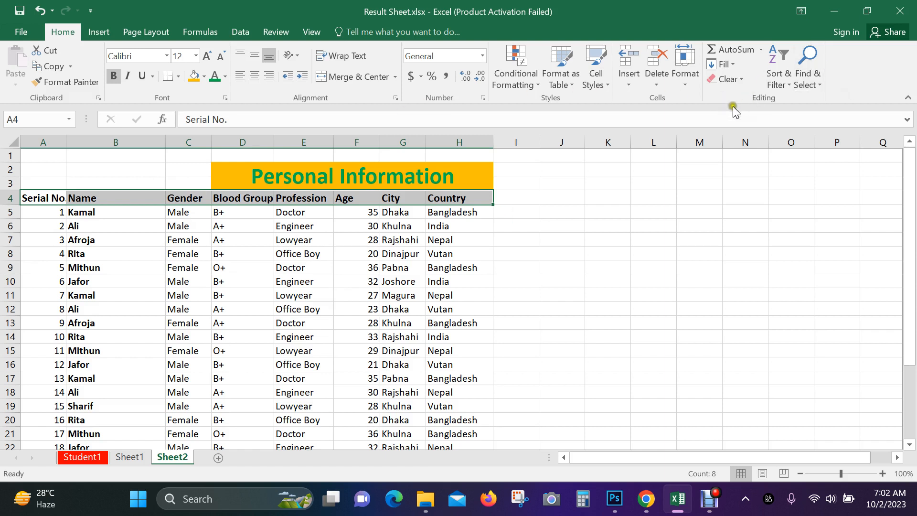
Turn filtering back on for the table's header row and deselect it
left_click(790, 85)
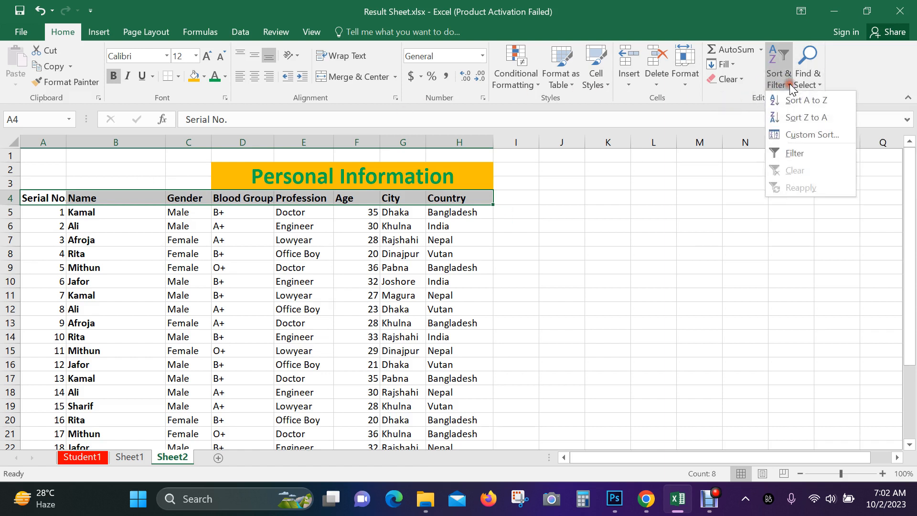
left_click(803, 152)
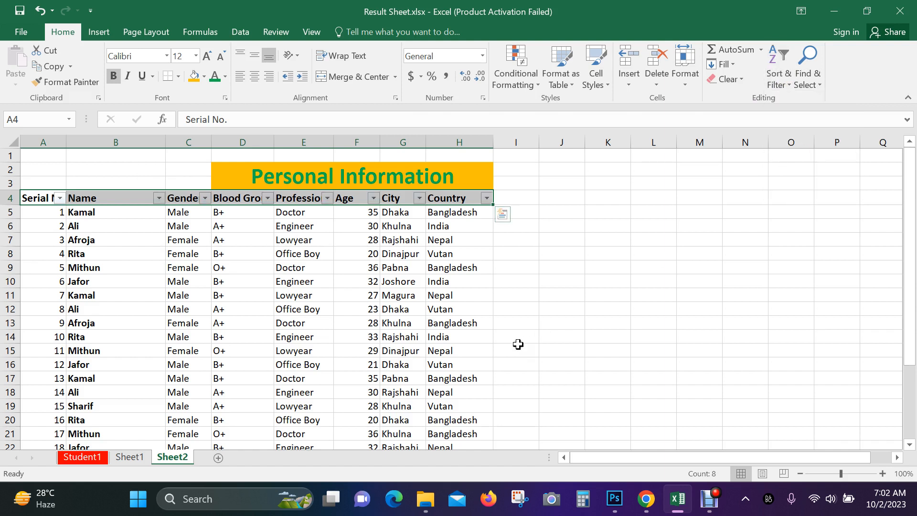
left_click(647, 307)
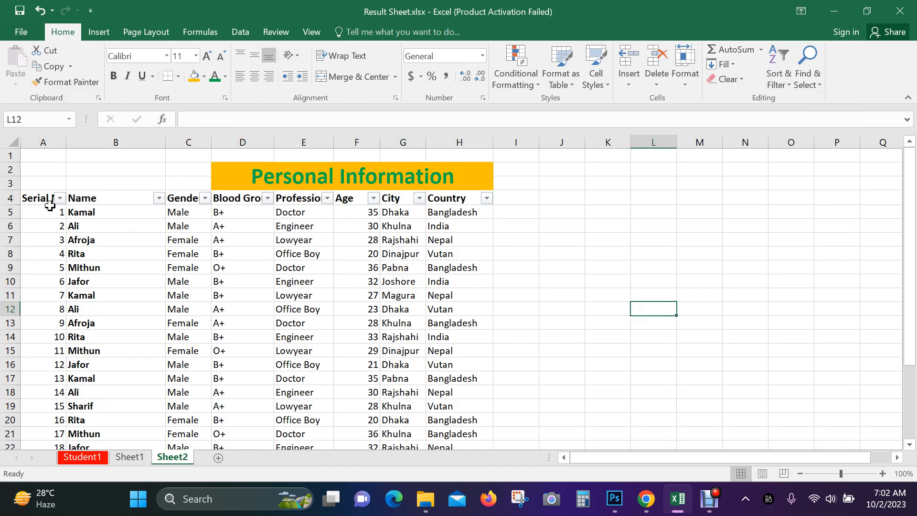
left_click_drag(49, 198, 473, 195)
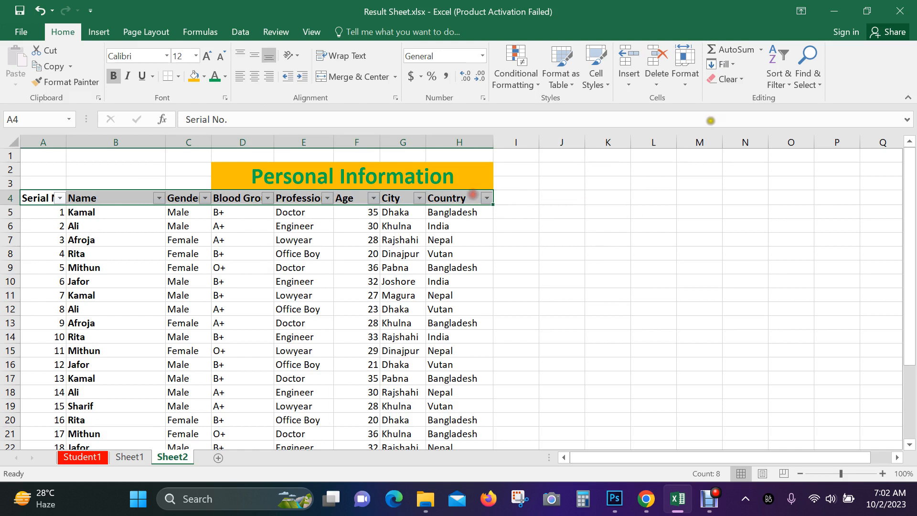
left_click(790, 88)
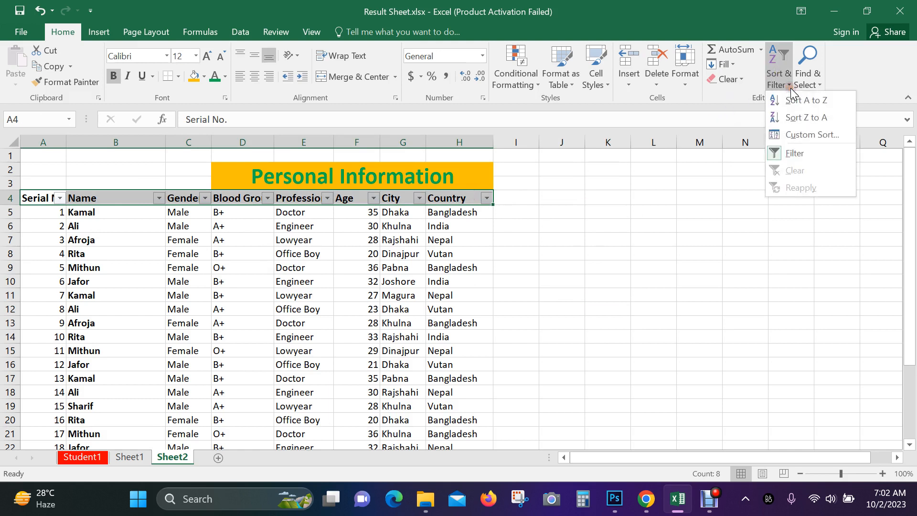
left_click(623, 229)
left_click(594, 201)
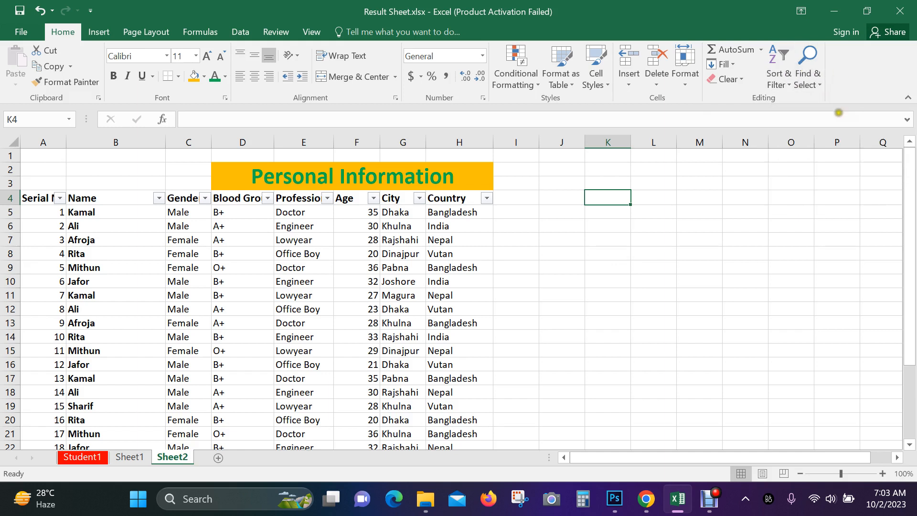
Find each occurrence in the sheet of the name in cell B8, cycling back to the first match, and close the search
left_click(803, 58)
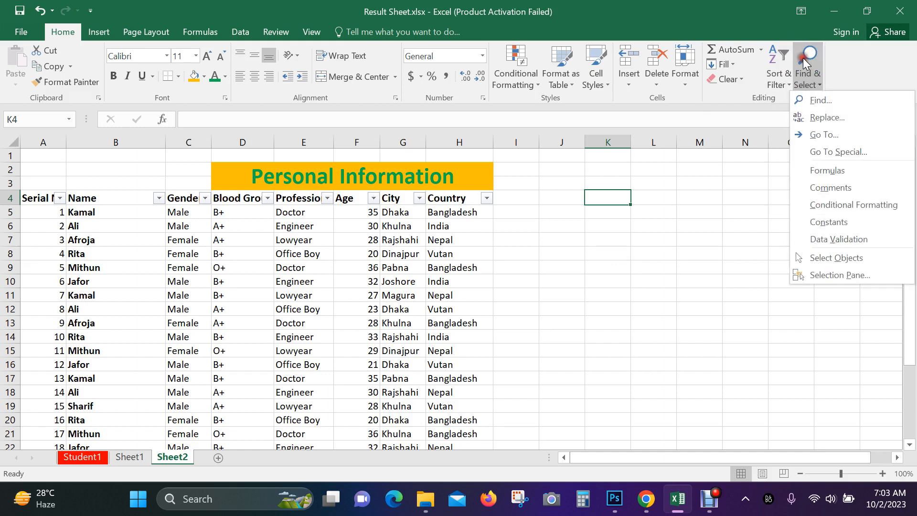
left_click(821, 99)
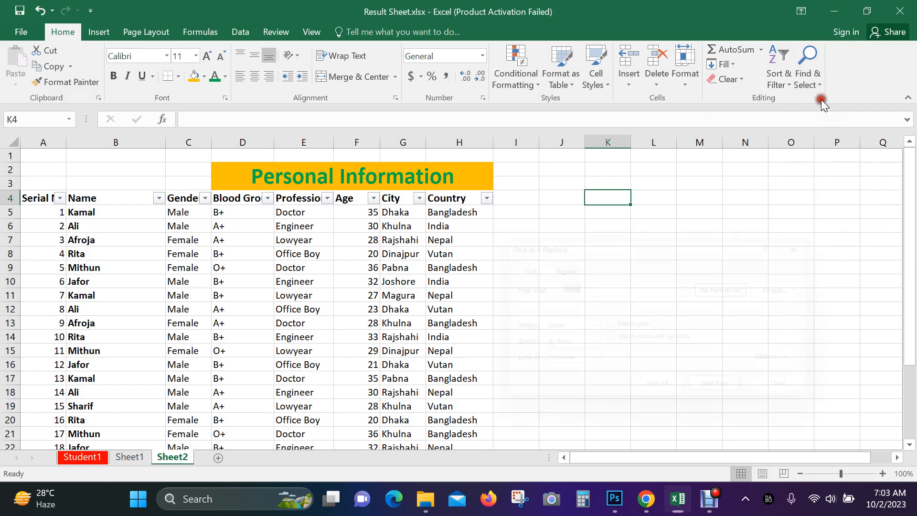
left_click(559, 285)
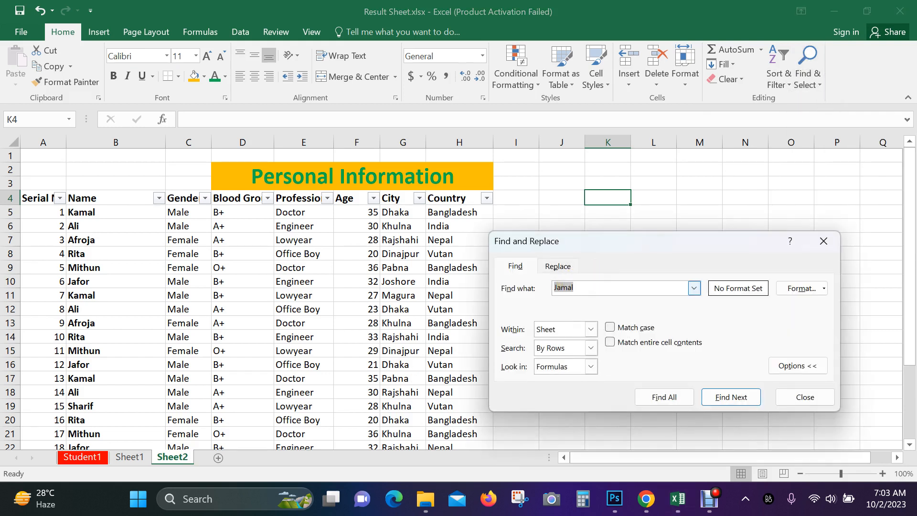
key("BackSpace")
left_click(565, 291)
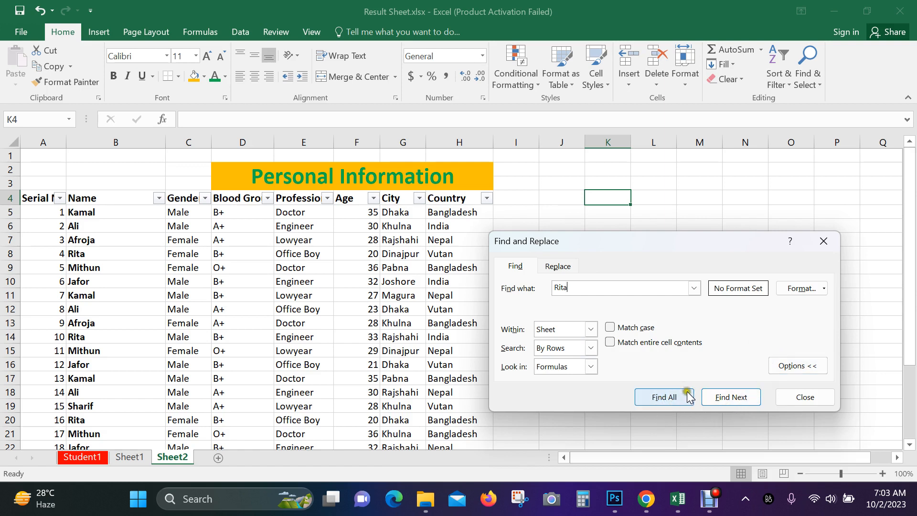
left_click(759, 399)
left_click(730, 397)
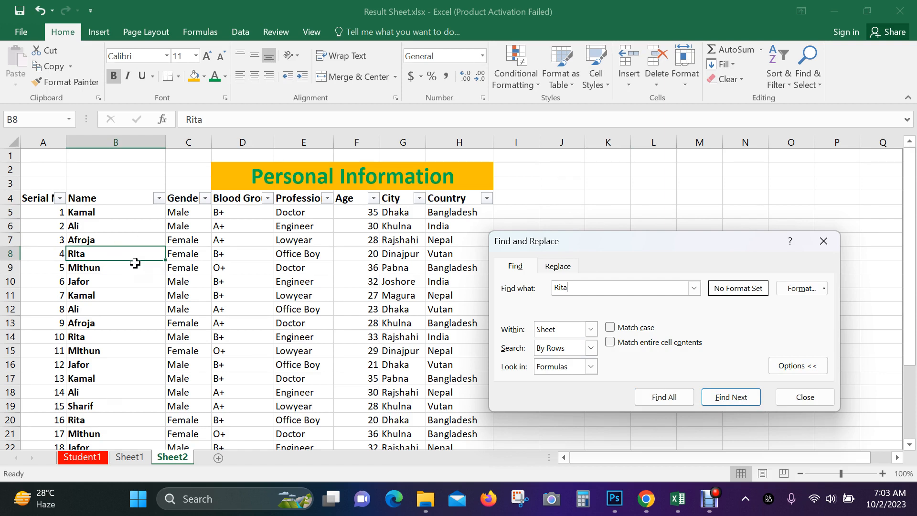
left_click(739, 399)
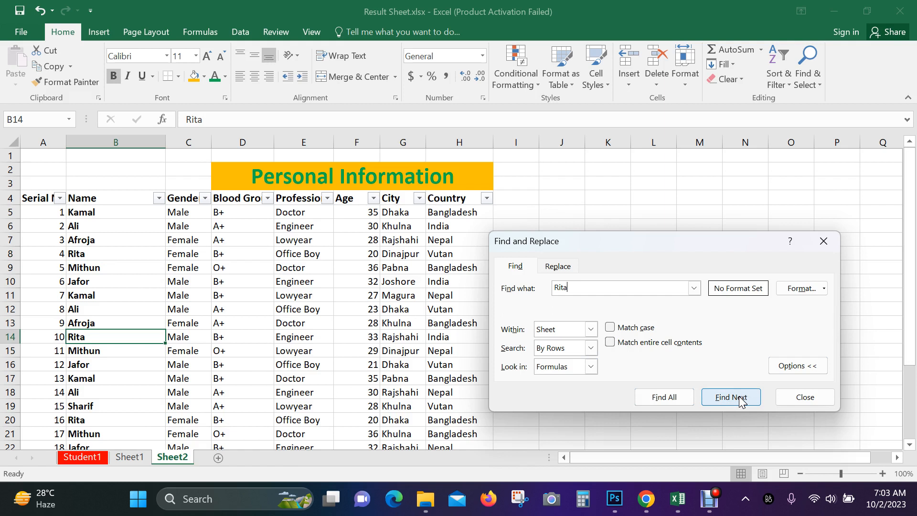
left_click(740, 399)
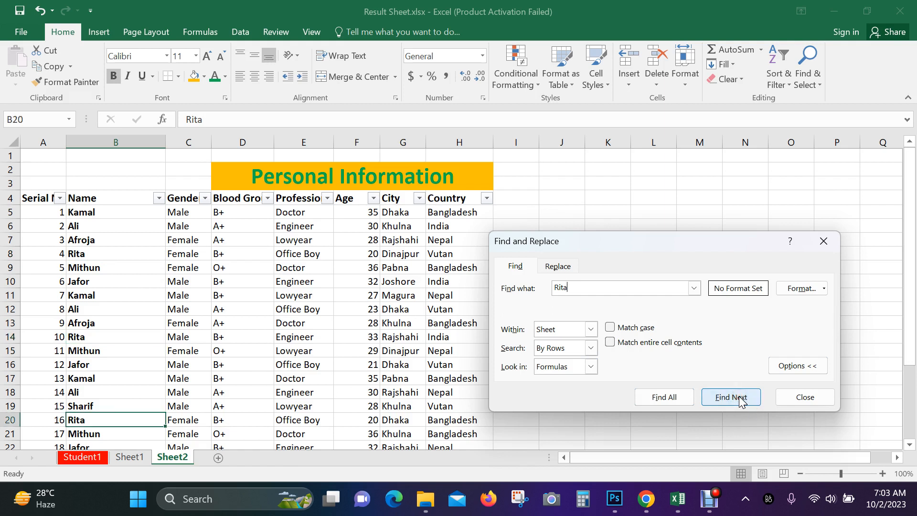
left_click(739, 400)
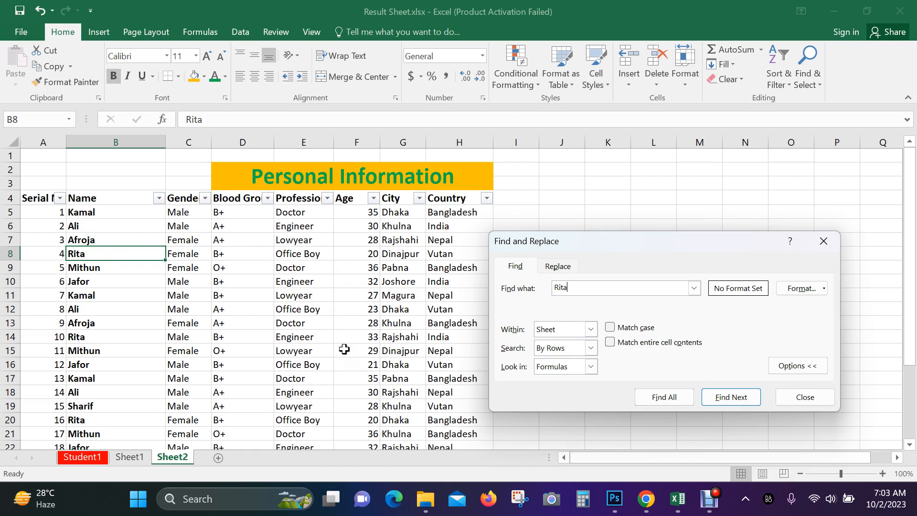
double_click(616, 289)
left_click(804, 396)
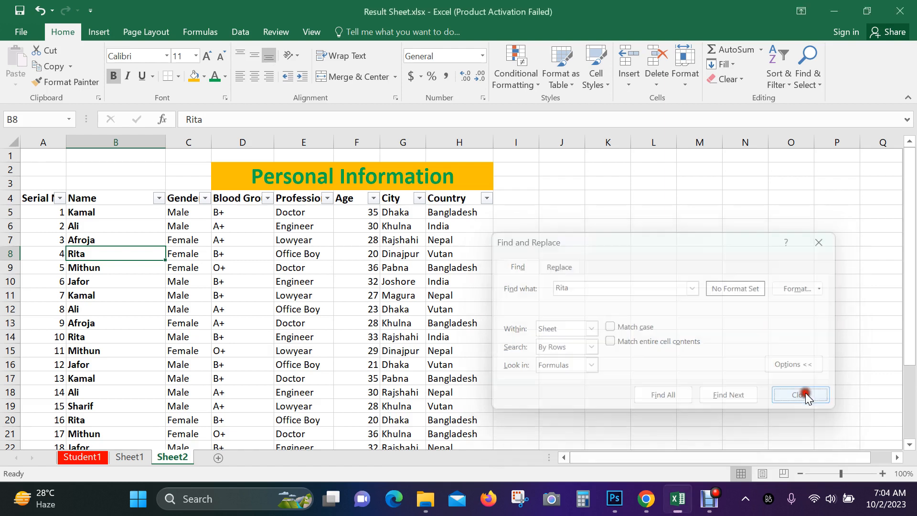
Open the Replace dialog, move it up beside the table and clear its previous search and replacement text
left_click(818, 84)
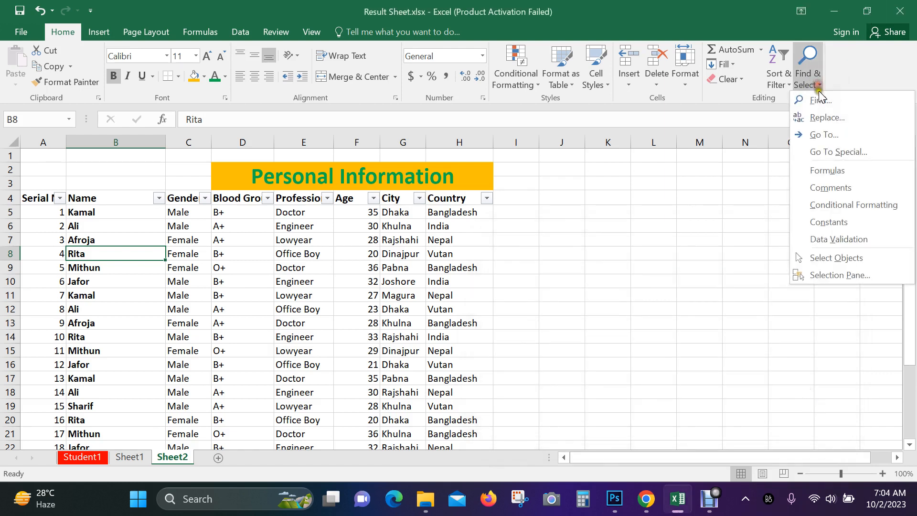
left_click(831, 118)
left_click_drag(591, 262, 557, 199)
double_click(526, 243)
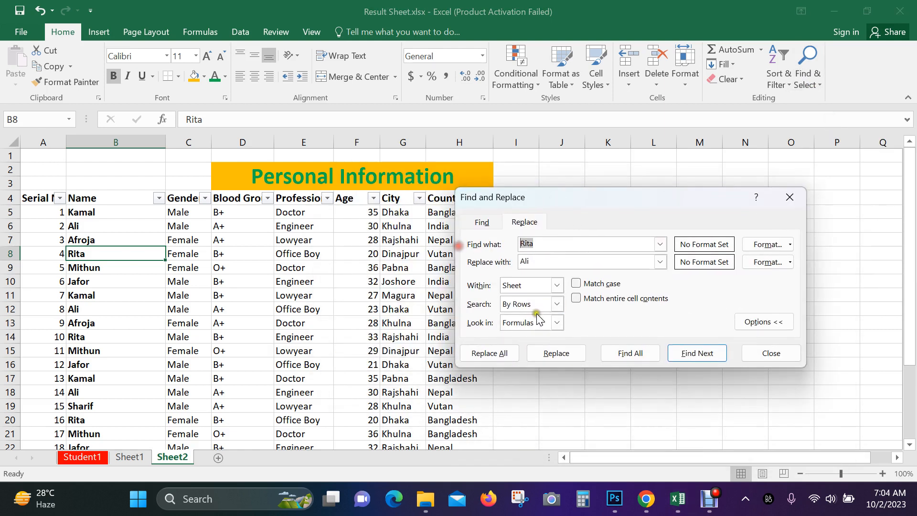
key("BackSpace")
left_click_drag(545, 256, 442, 255)
key("BackSpace")
Enter the name from cell B9 as the text to find and a different first name as its replacement
left_click(553, 248)
left_click(557, 242)
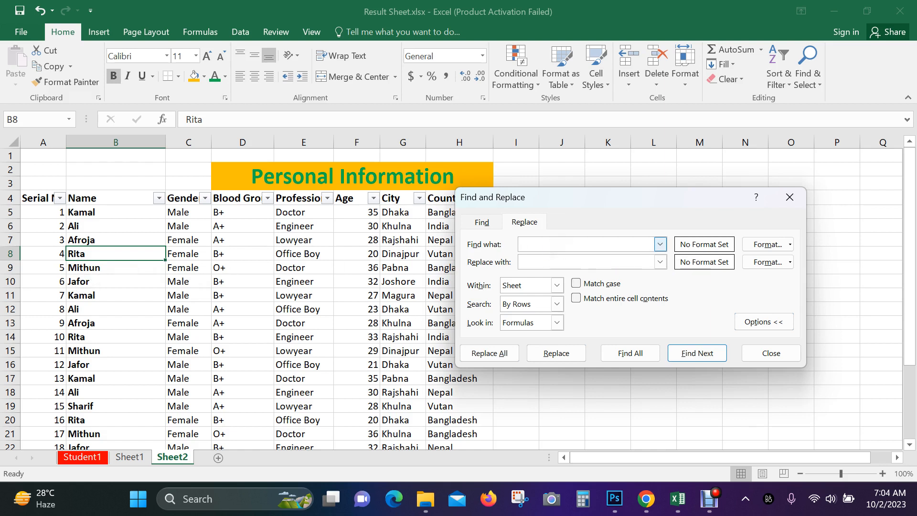
type("Mithun")
left_click(557, 260)
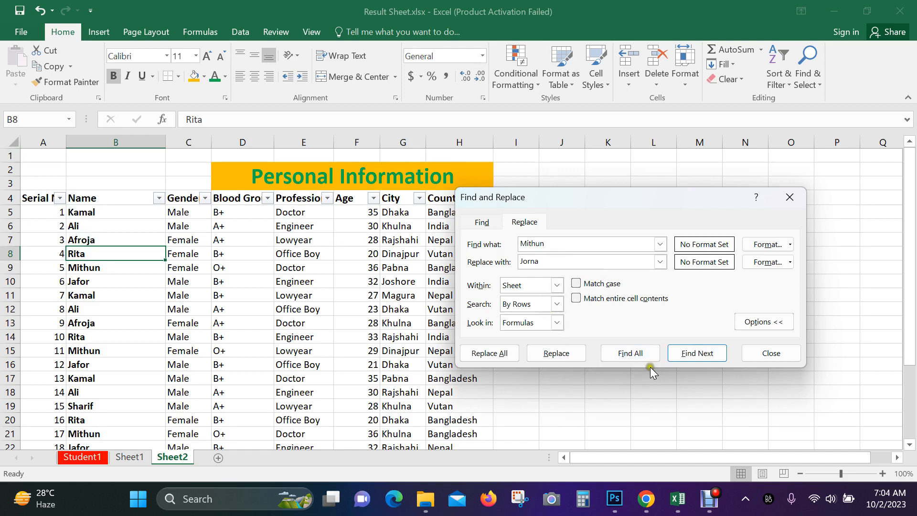
Try twice to replace the next occurrence of the name from cell B9 with the entered replacement, and close the dialog
left_click(570, 364)
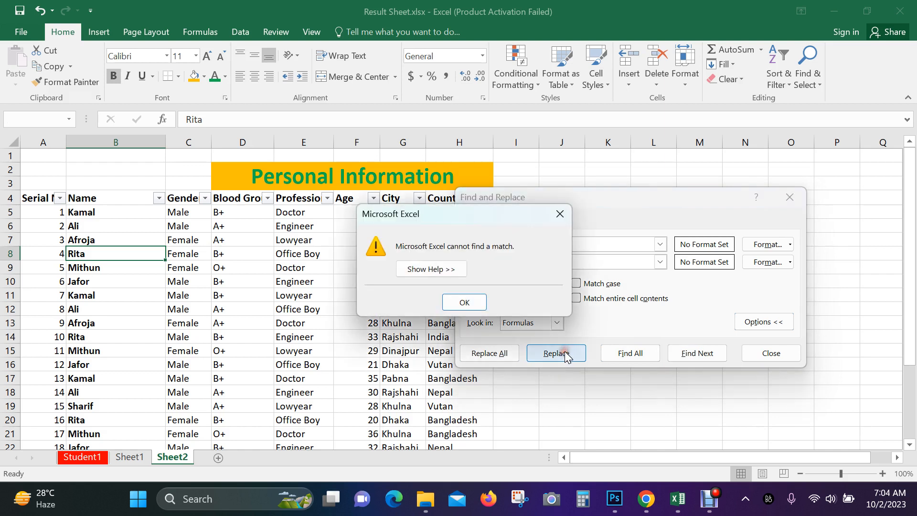
left_click(473, 307)
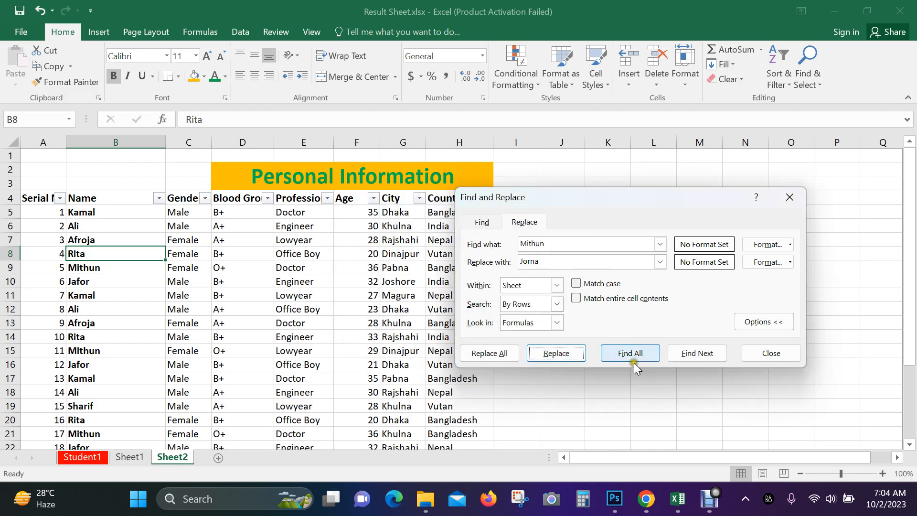
left_click(570, 245)
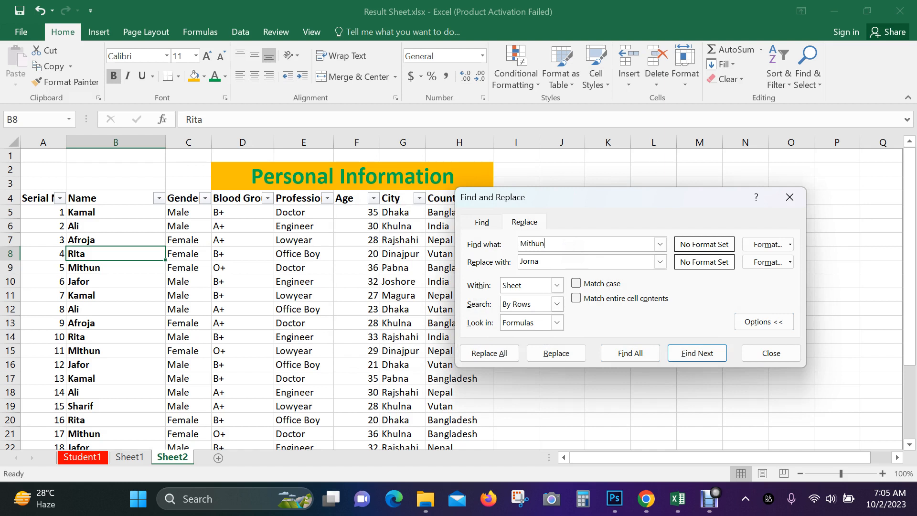
left_click(545, 261)
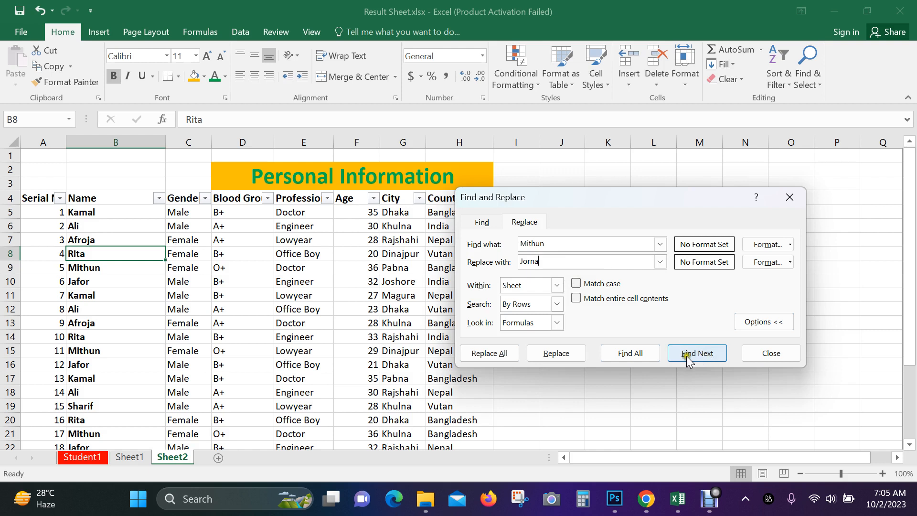
left_click(564, 354)
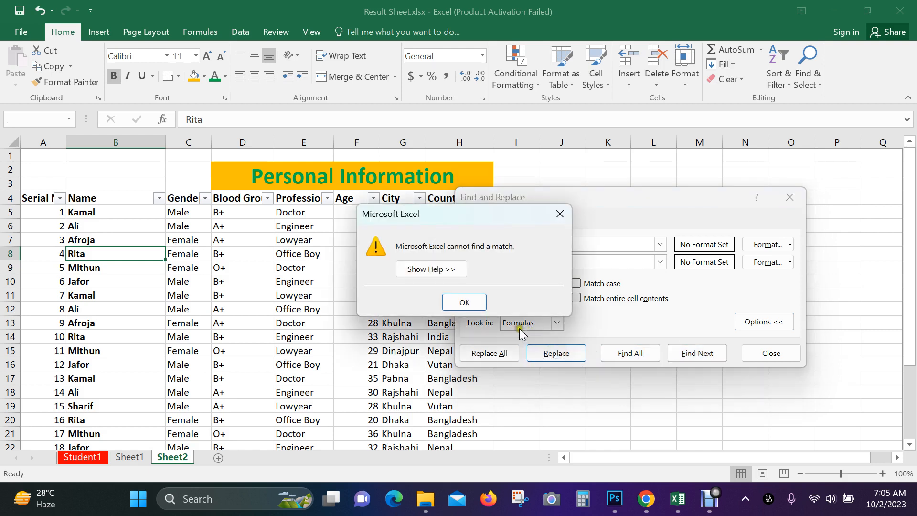
left_click(466, 302)
left_click(783, 353)
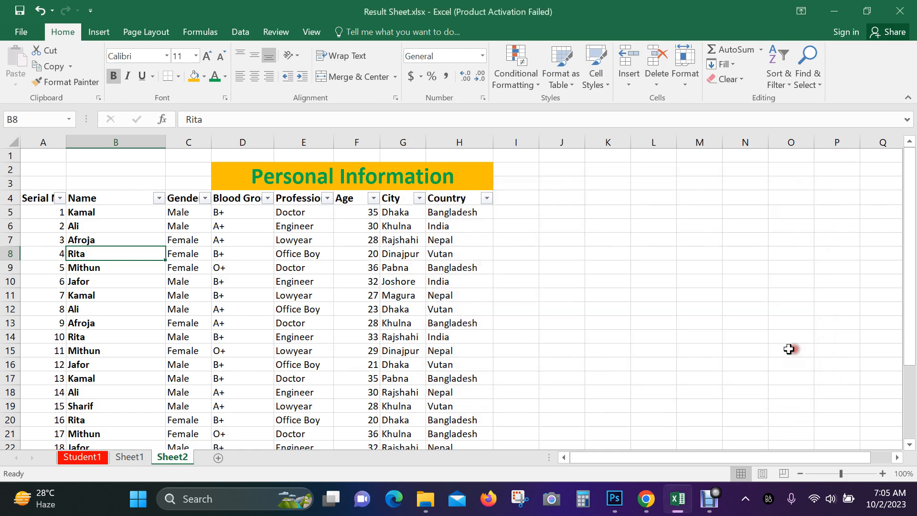
Select cell B6 and reopen the Replace dialog with that cell's name as the search text, keeping the existing replacement name
left_click(151, 277)
left_click(93, 228)
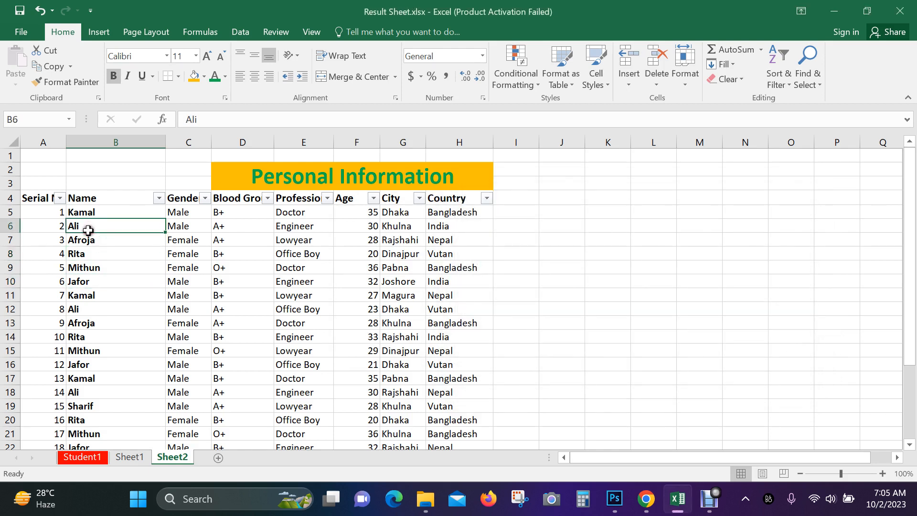
left_click(818, 82)
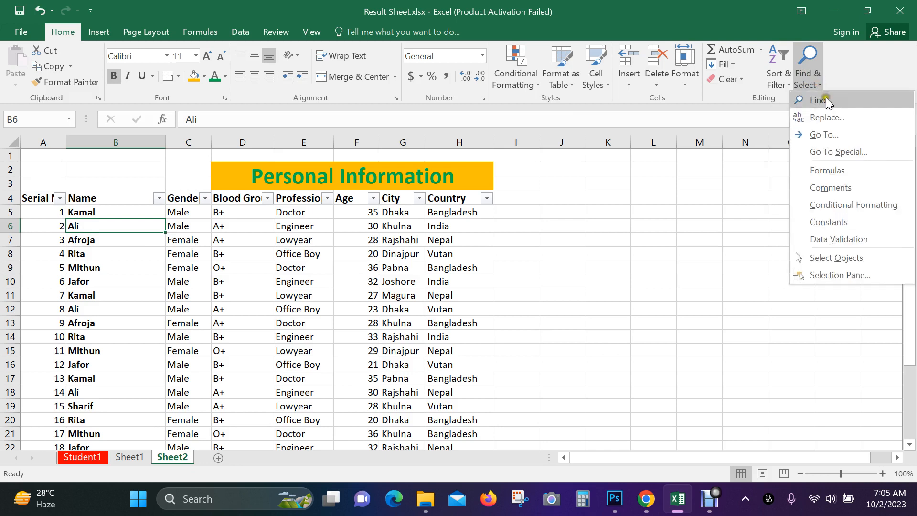
left_click(815, 118)
left_click(567, 262)
double_click(567, 262)
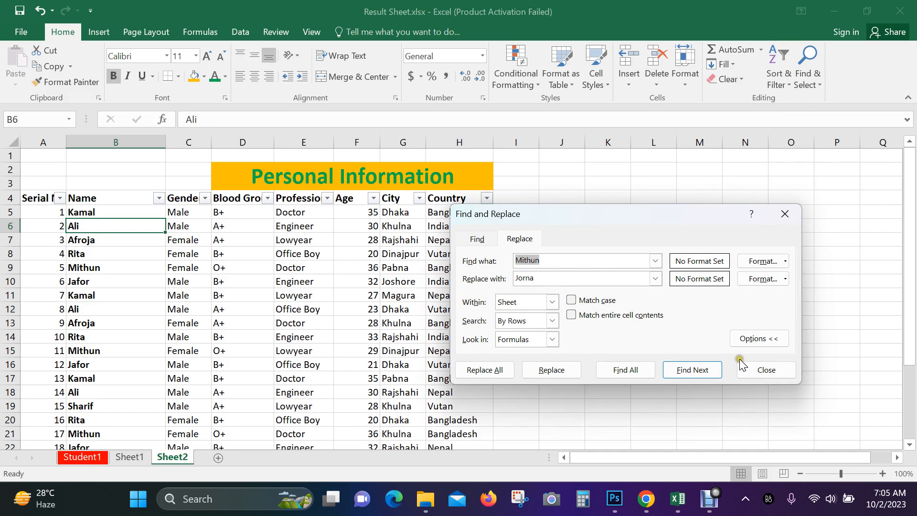
type("Ali")
left_click_drag(537, 278, 390, 278)
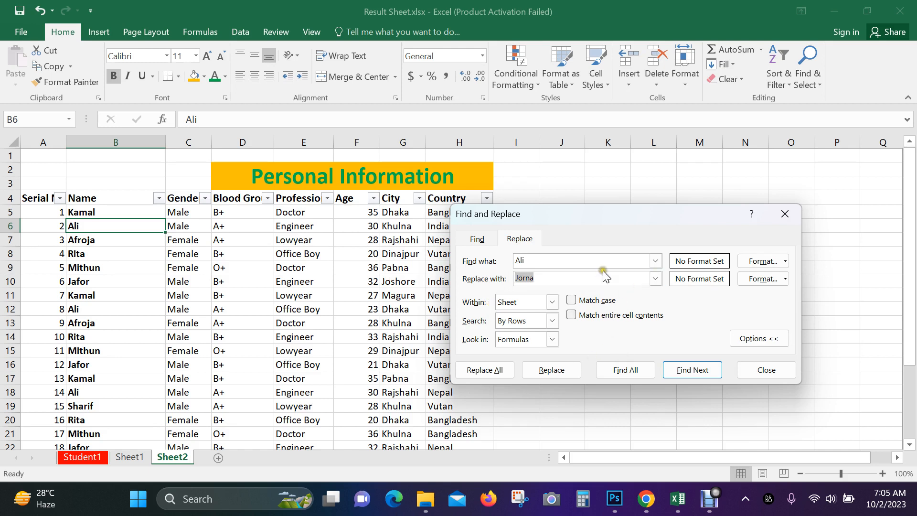
left_click(613, 259)
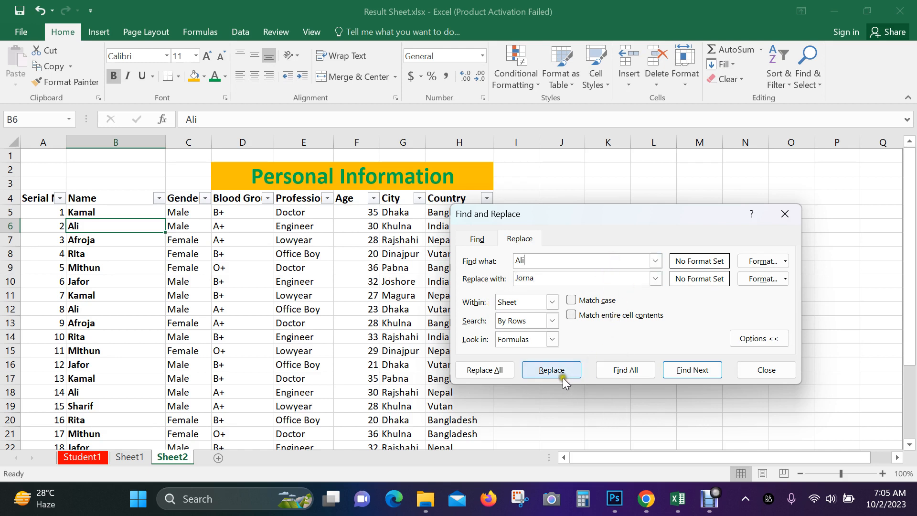
Replace the searched name one occurrence at a time in cells B6, B12 and B18
left_click(549, 372)
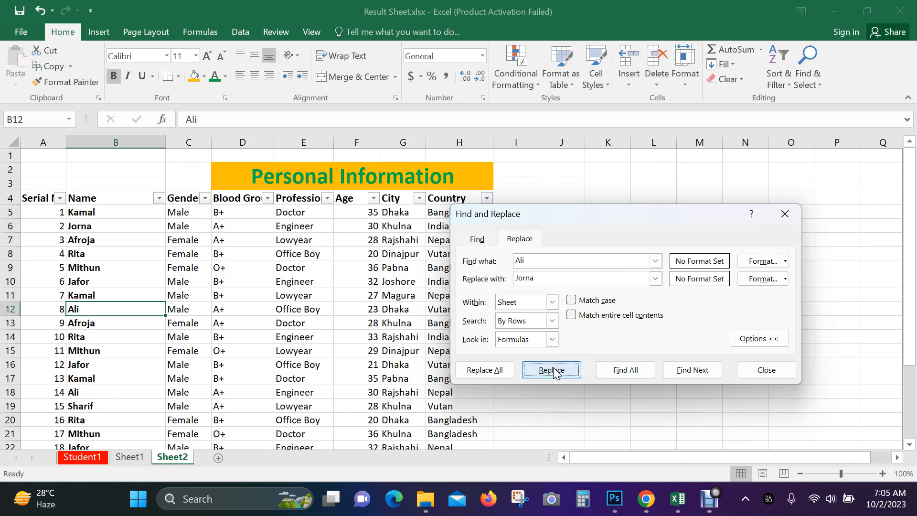
left_click(552, 370)
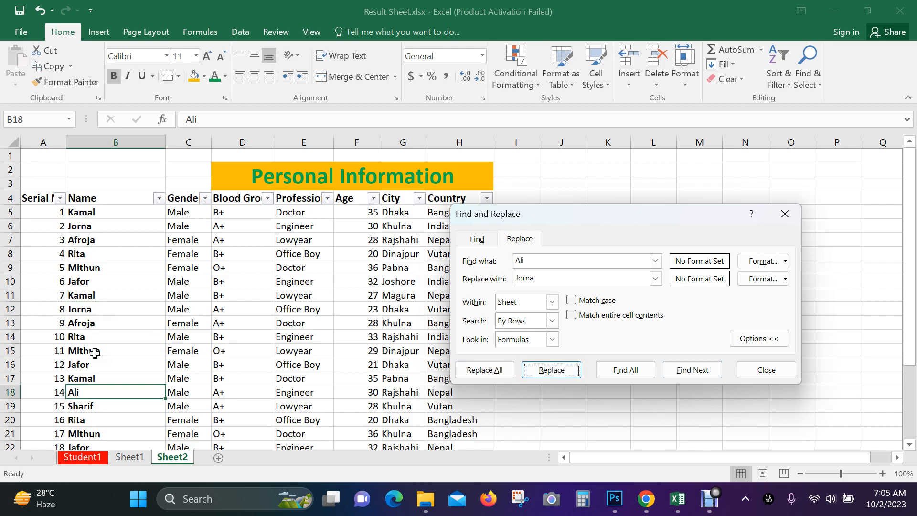
left_click(552, 370)
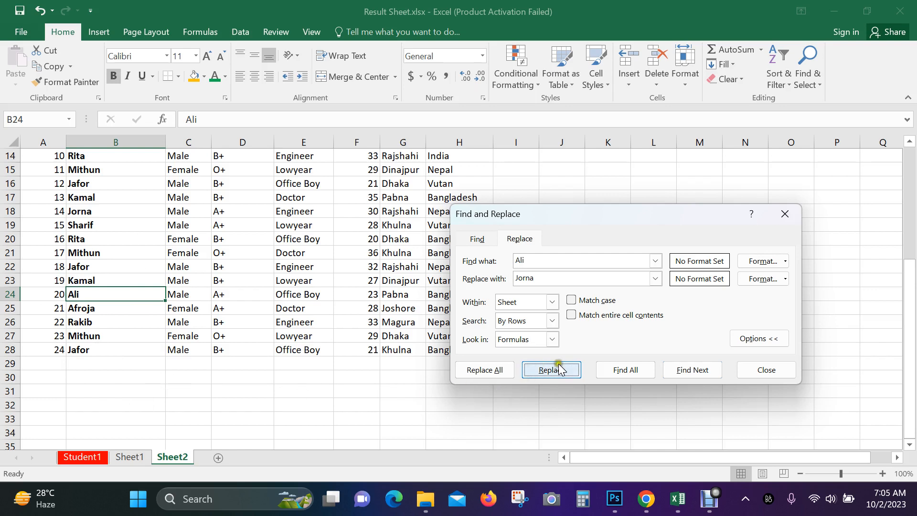
Replace all remaining occurrences of the searched name in the sheet at once and close the Replace dialog
left_click(496, 371)
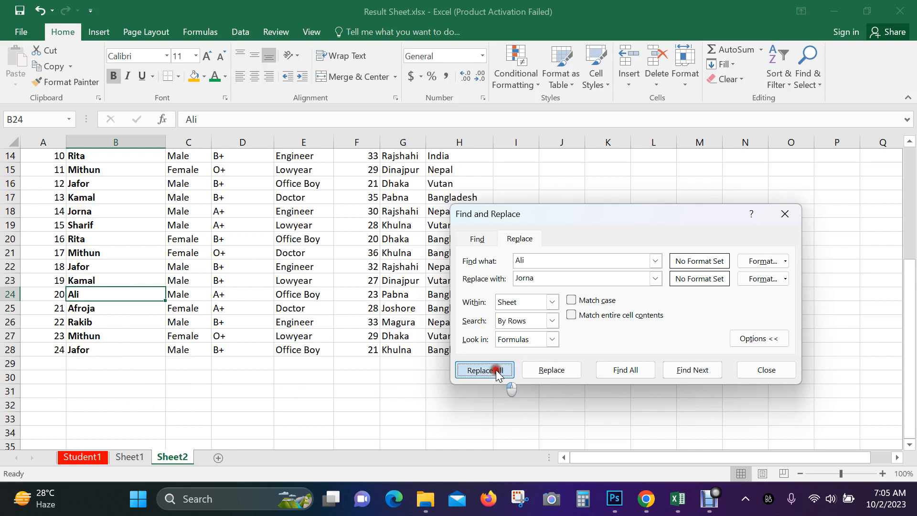
left_click(464, 288)
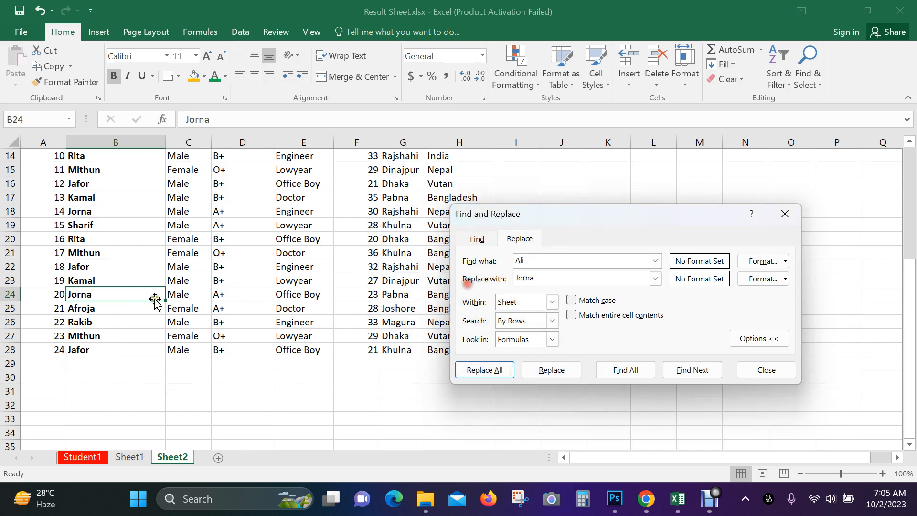
left_click(767, 370)
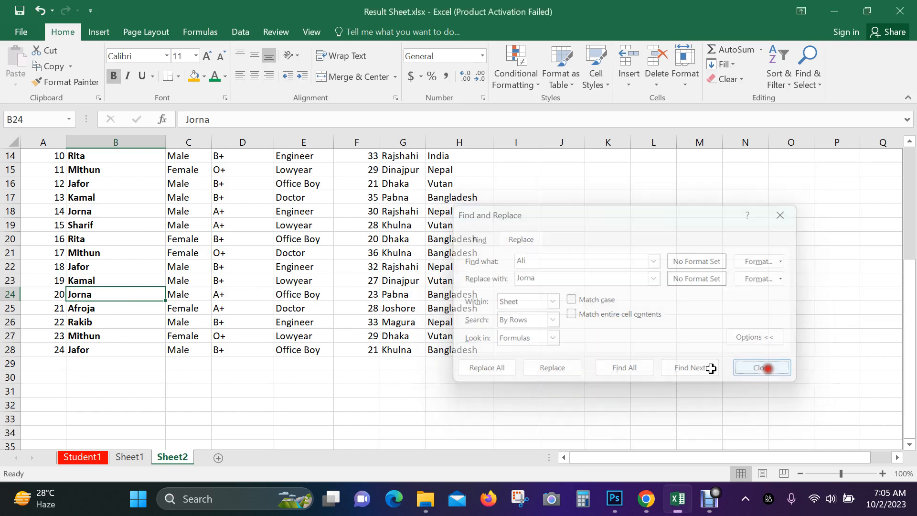
scroll(91, 332, "up", 5)
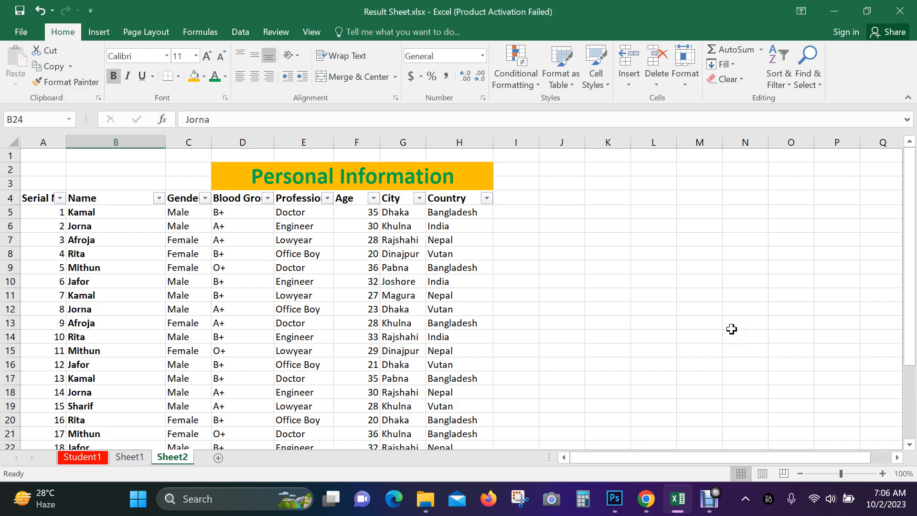
left_click(709, 499)
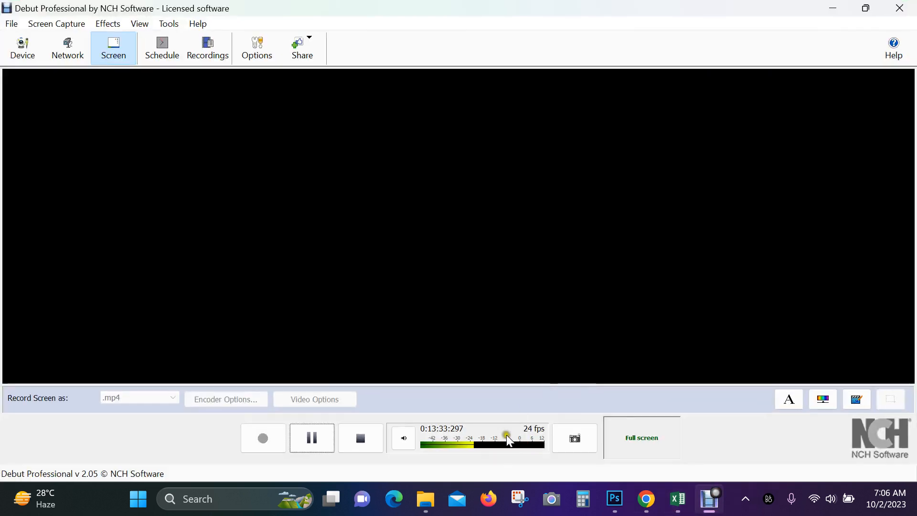